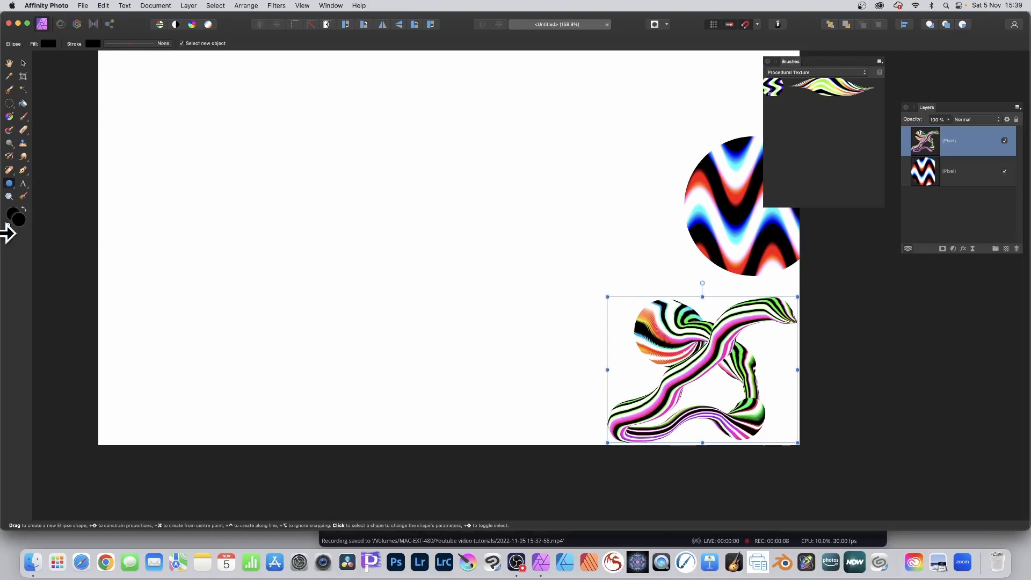
Step: Draw a large black circle with the Ellipse tool in the blank area of the canvas, clear of the patterned shapes
click(9, 183)
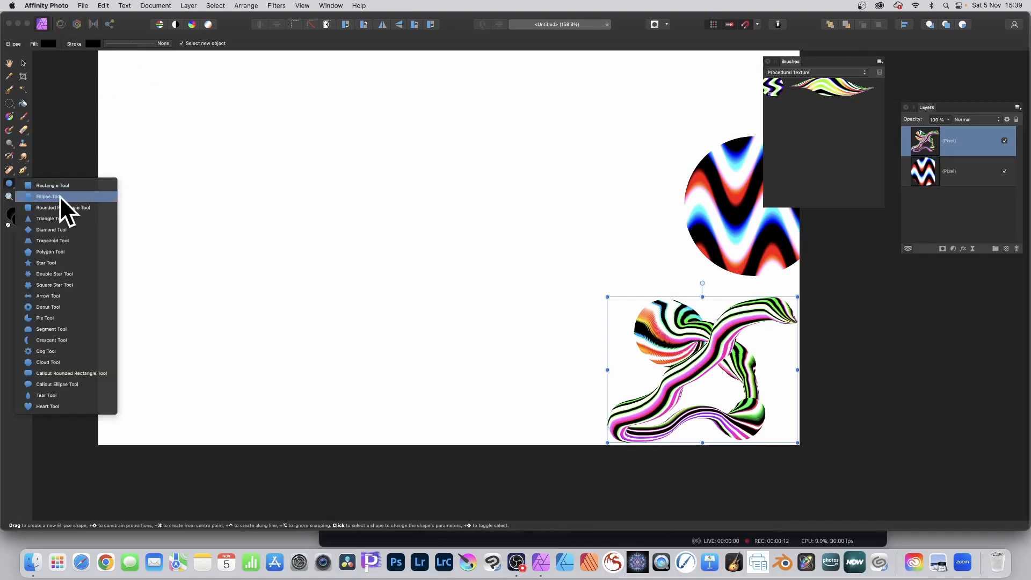
click(56, 195)
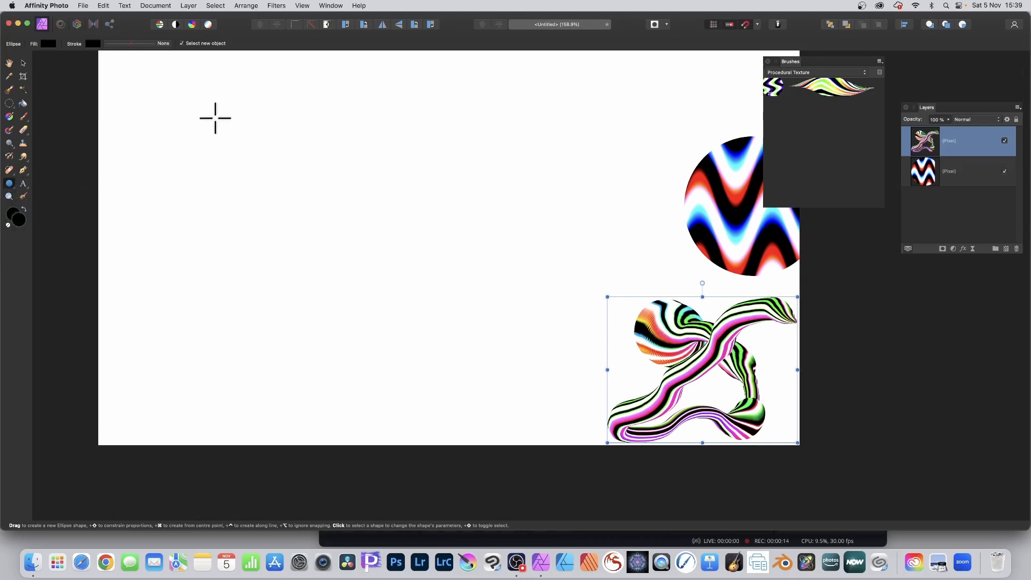
drag(222, 104, 425, 343)
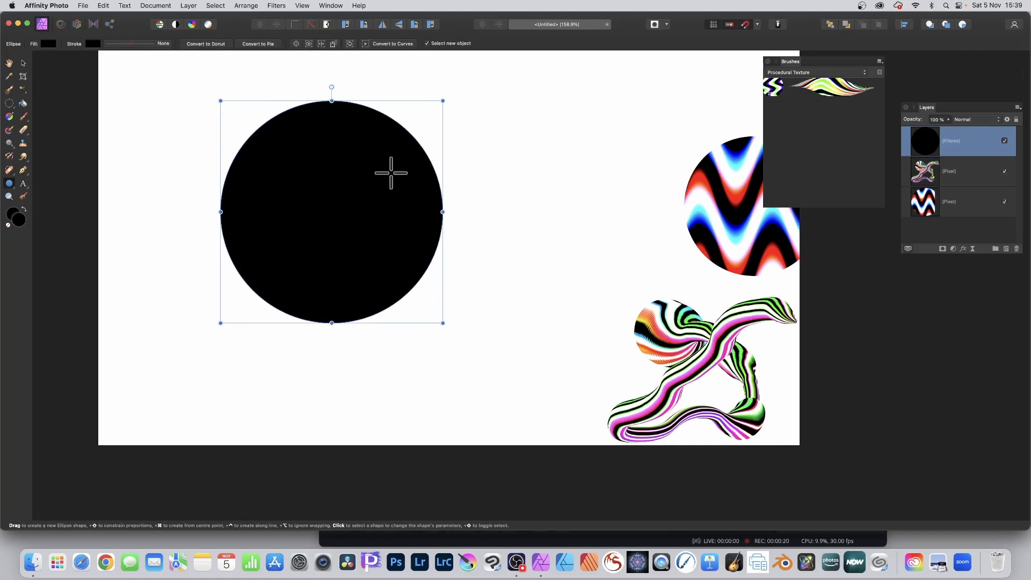
Step: Start a Procedural Texture filter on the black circle with the Waves preset and increase its Wave input slightly
click(277, 6)
mouse_move(282, 87)
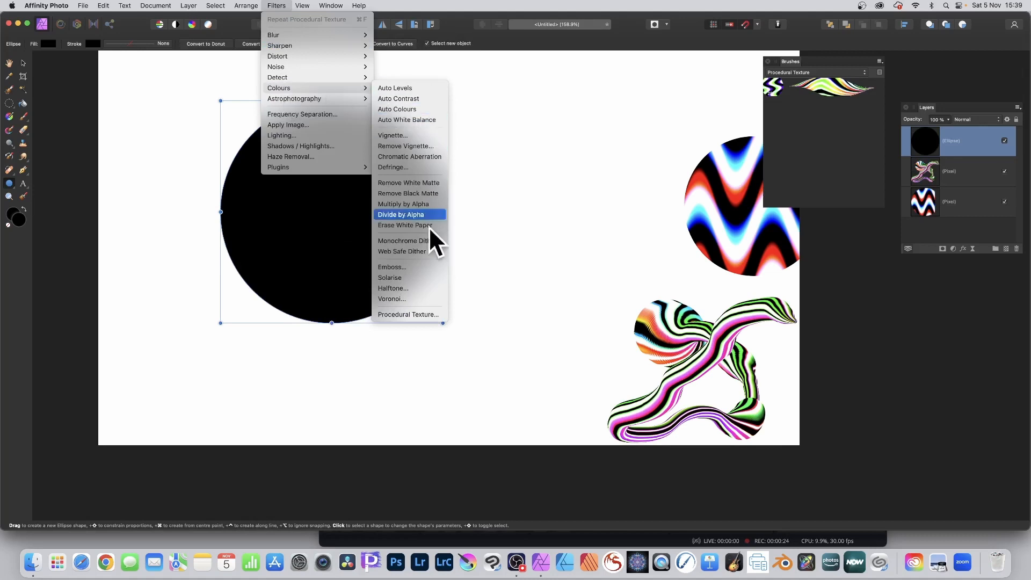
click(427, 313)
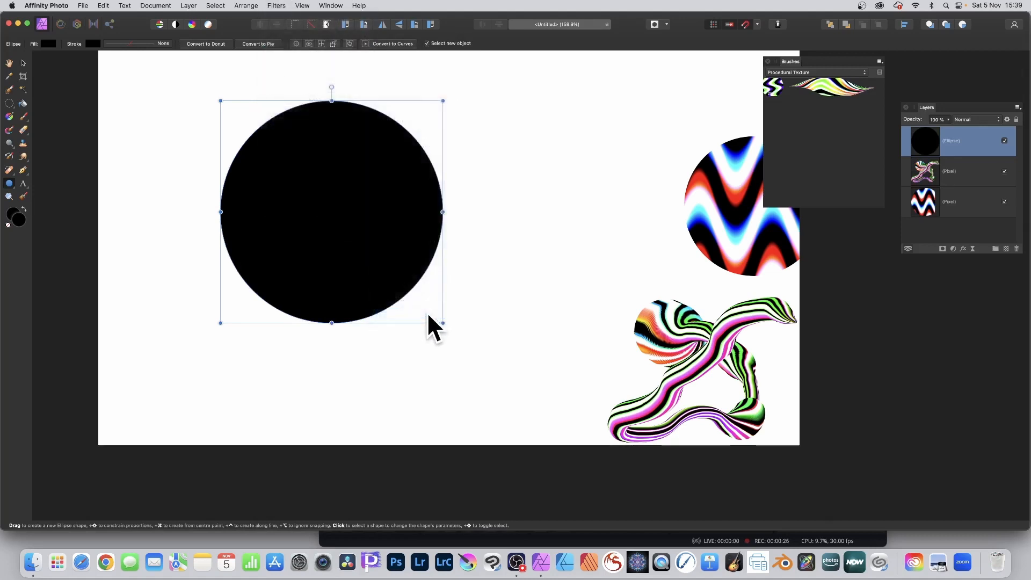
drag(875, 307, 529, 87)
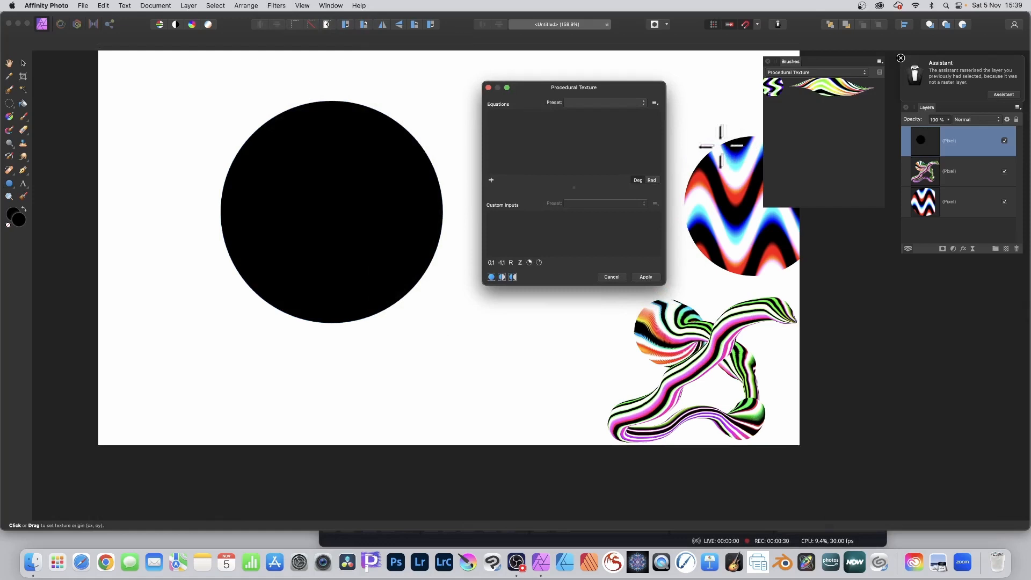
click(591, 103)
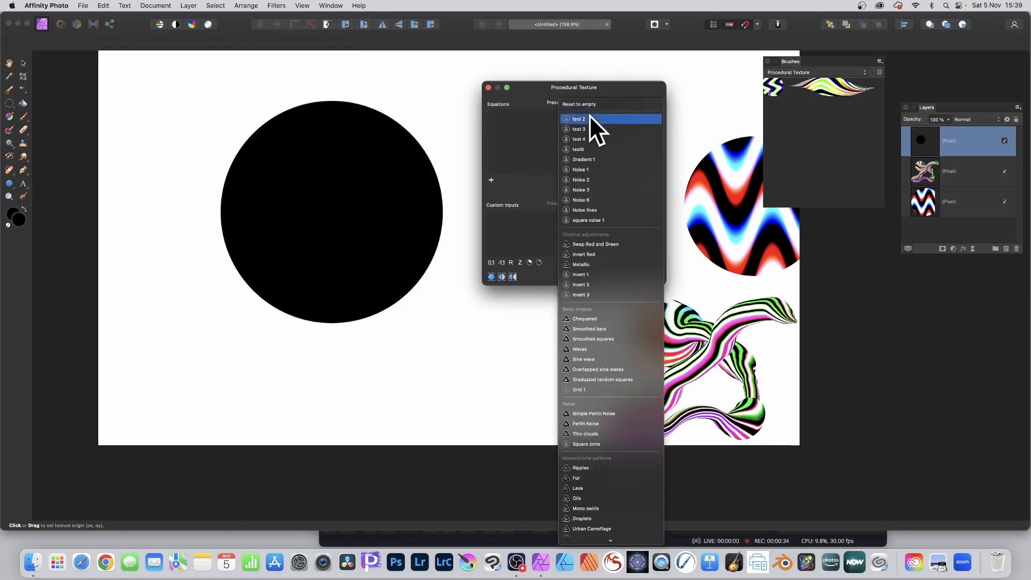
click(591, 349)
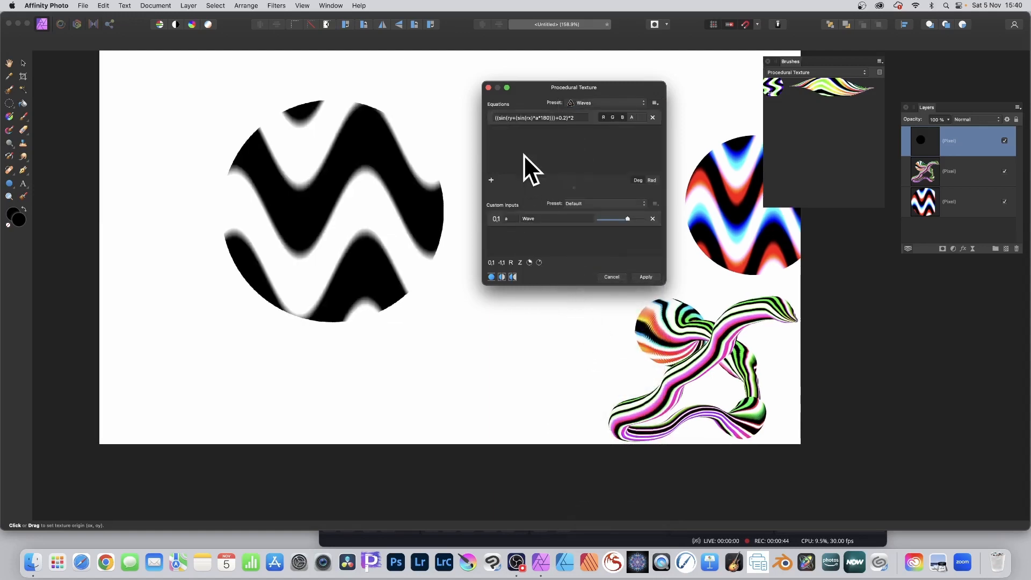
mouse_move(627, 220)
mouse_down()
mouse_move(618, 217)
mouse_move(652, 218)
mouse_move(565, 213)
mouse_move(636, 217)
mouse_up()
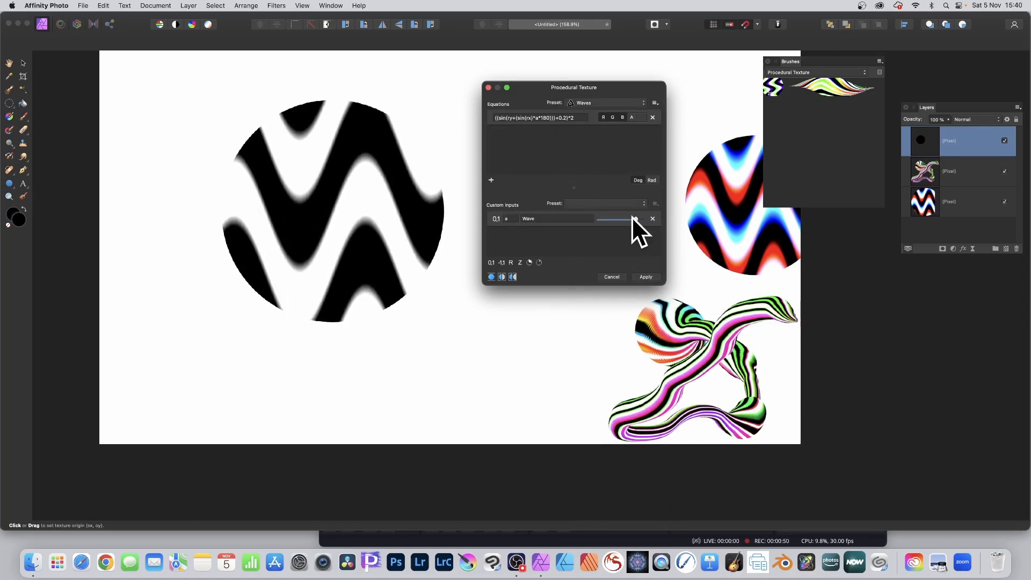
Step: Add two more equations to the texture and fill both with a copy of the wave equation ((sin(ry+(sin(rx)*a*180)))+0.2)*2
drag(586, 119, 490, 118)
key(super+c)
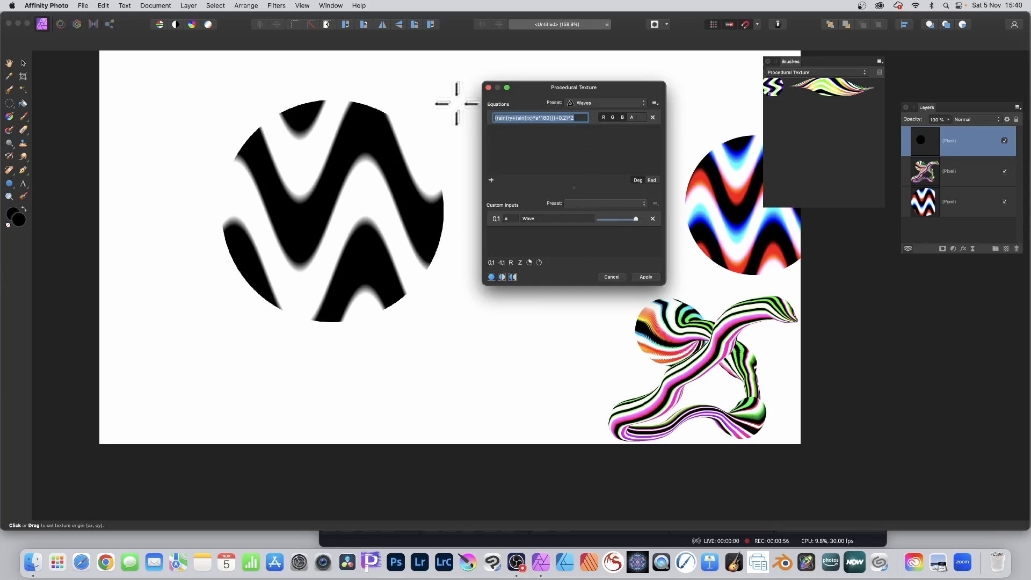
click(491, 181)
click(491, 180)
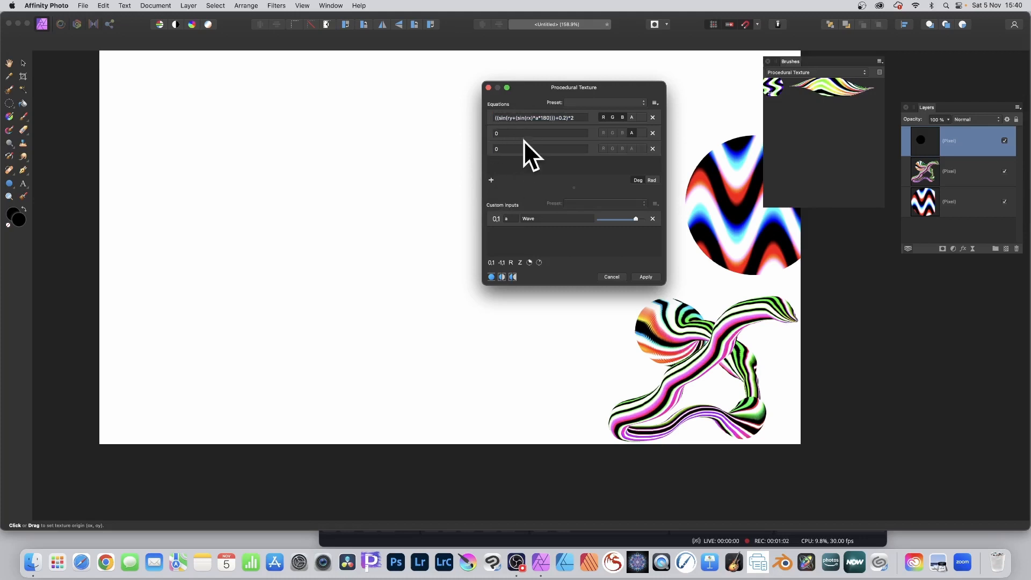
click(501, 133)
key(super+v)
click(504, 148)
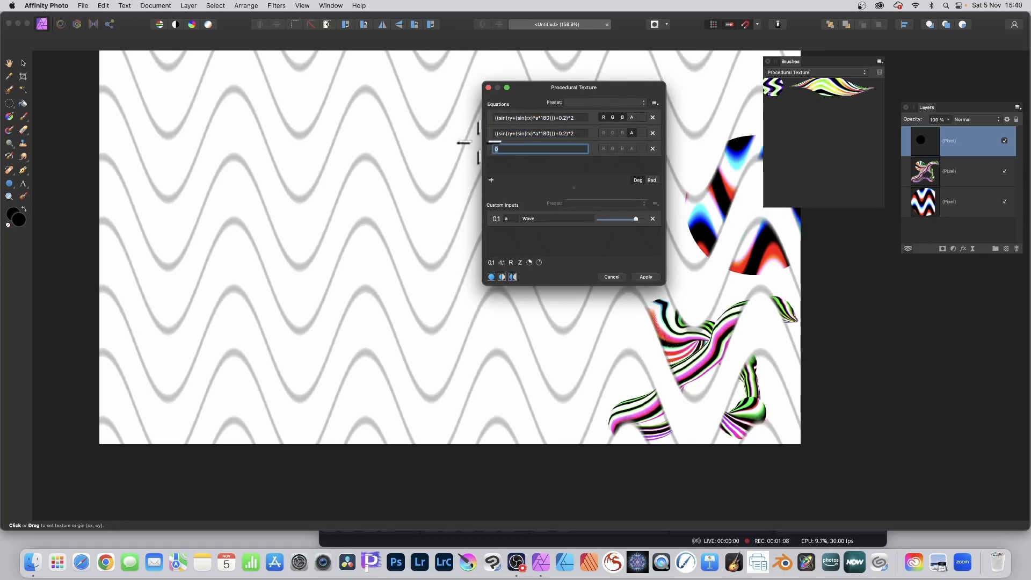
key(super+v)
key(Return)
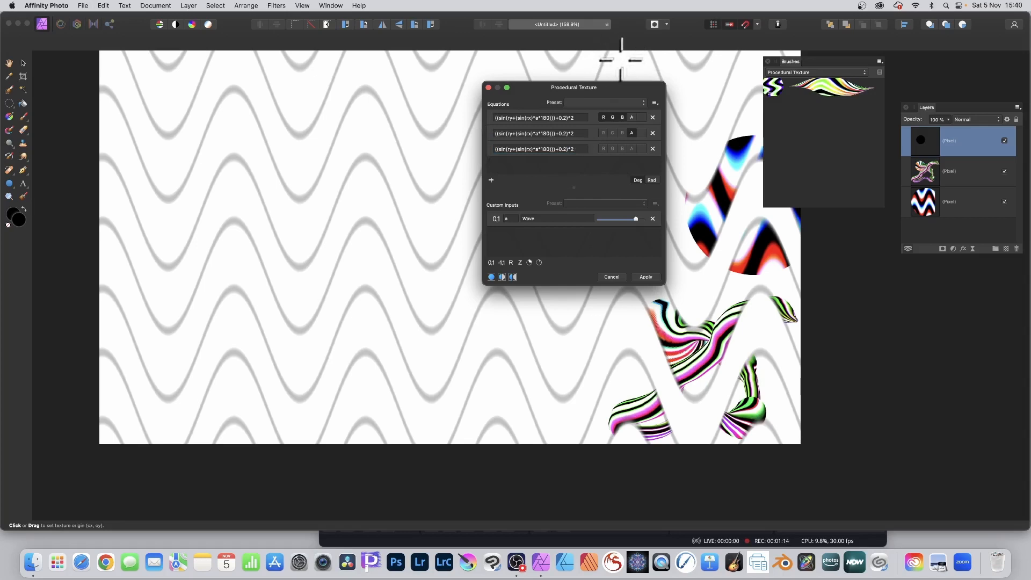
Step: Assign the first equation only to the red channel, the second only to green and the third only to blue
click(633, 134)
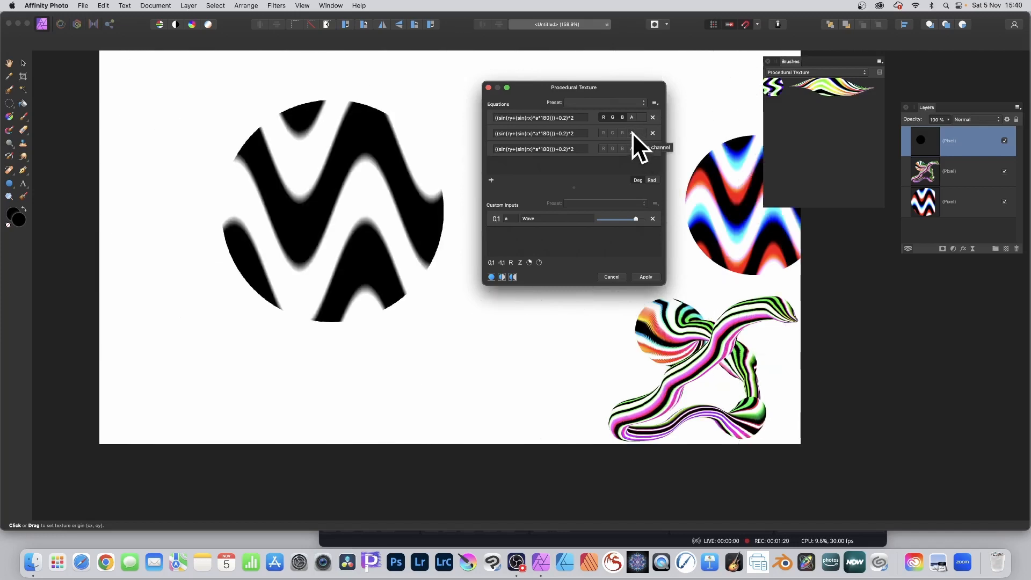
click(623, 117)
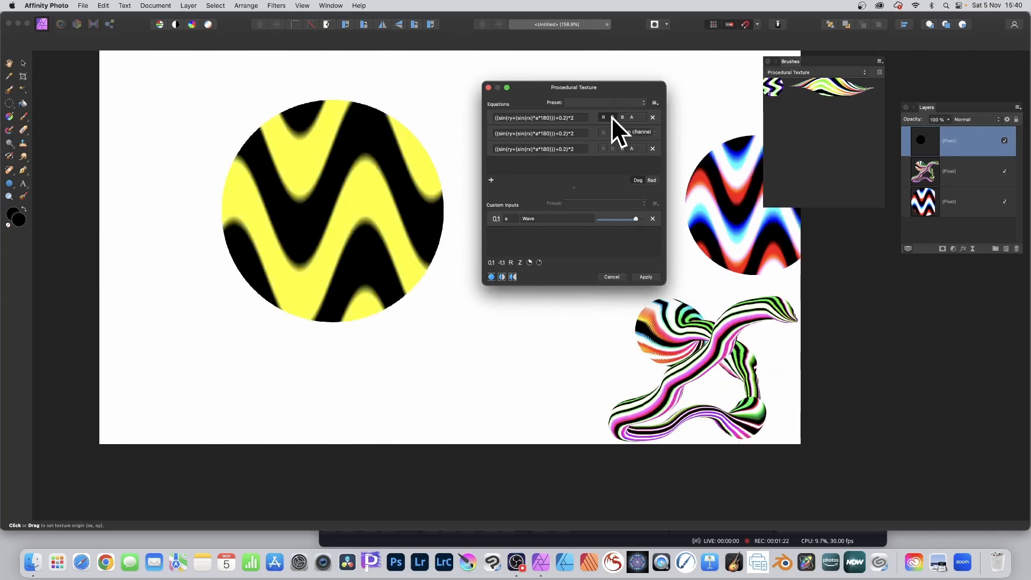
click(613, 117)
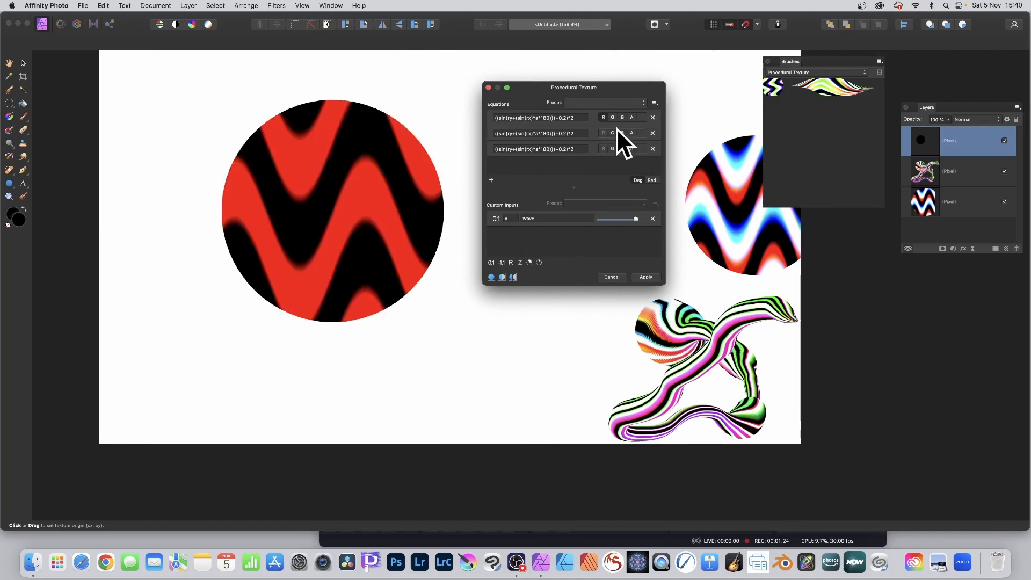
click(612, 132)
click(621, 148)
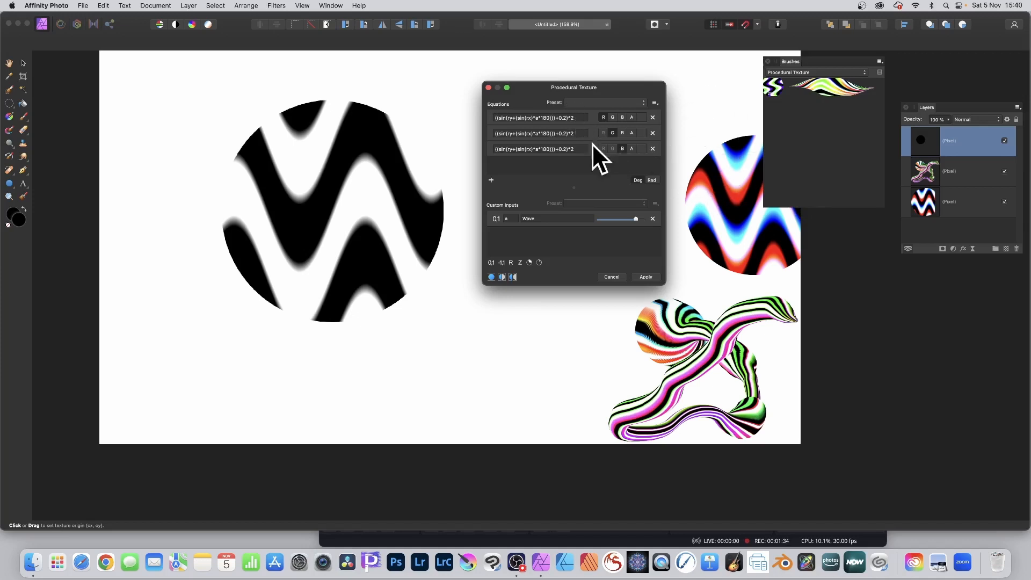
Step: Set the final multiplier to 2.5 in the red equation and to 1.2 in the green equation
click(579, 121)
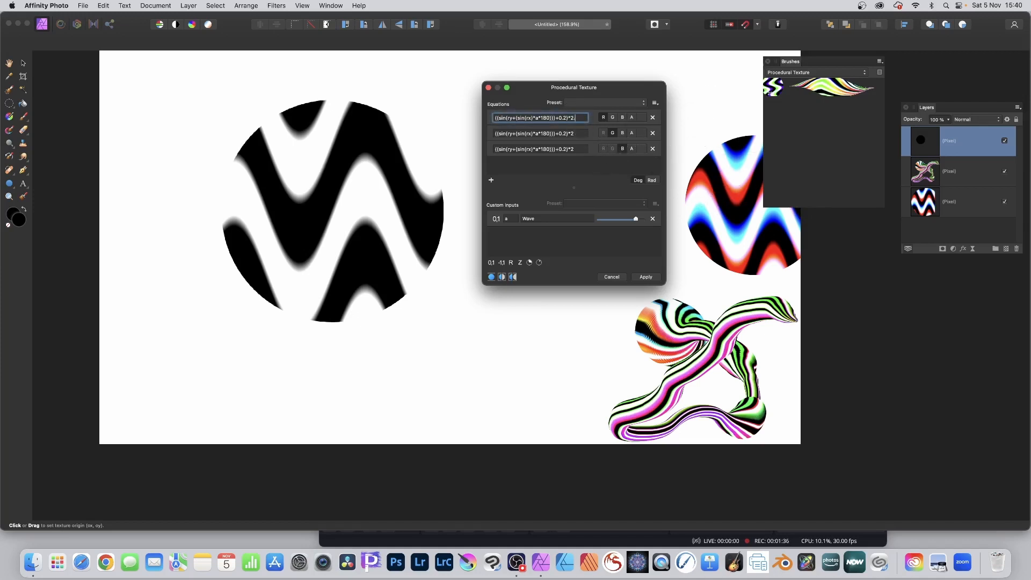
text(.5)
key(Return)
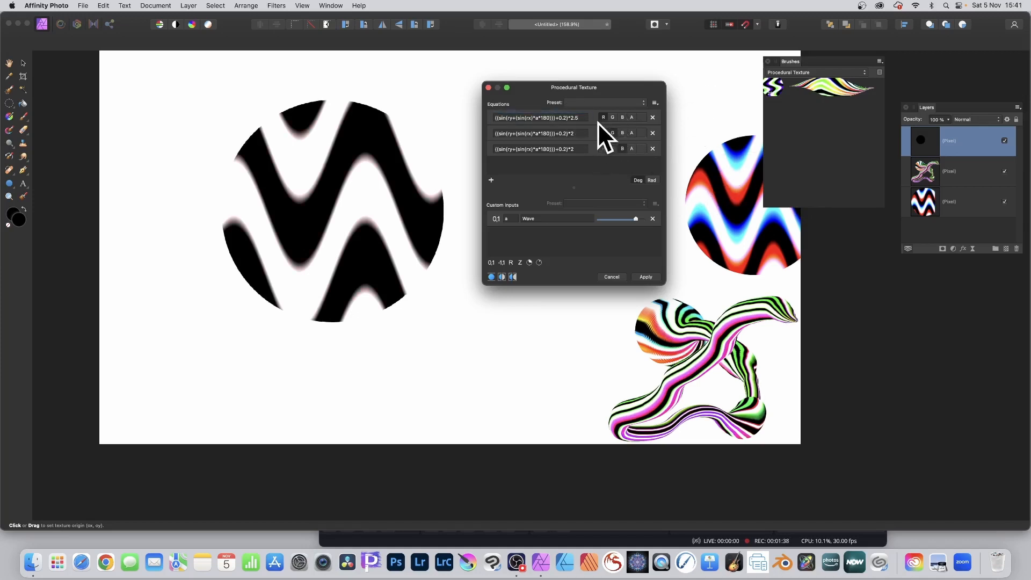
click(585, 133)
key(BackSpace)
text(1)
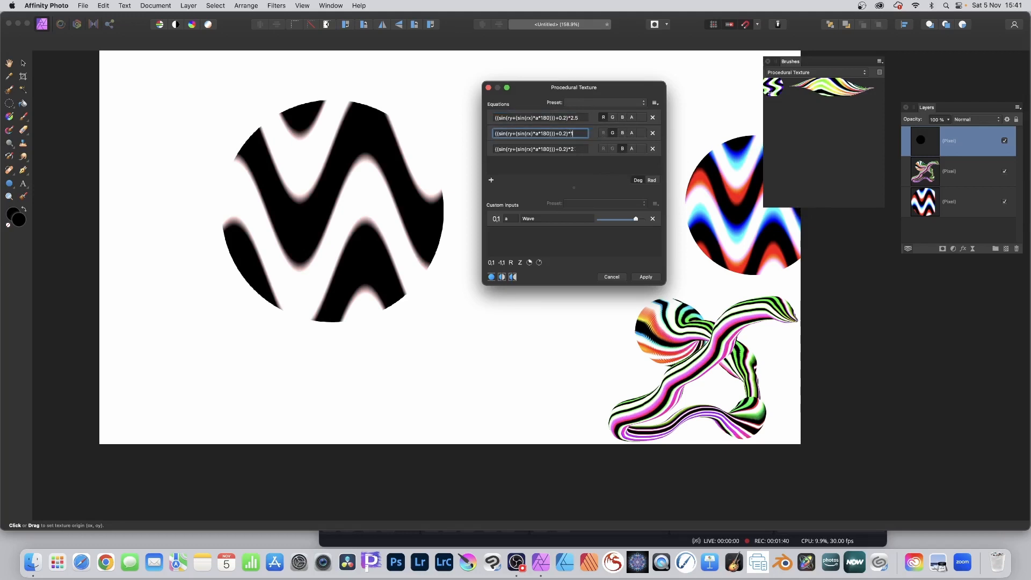
text(.2)
key(Return)
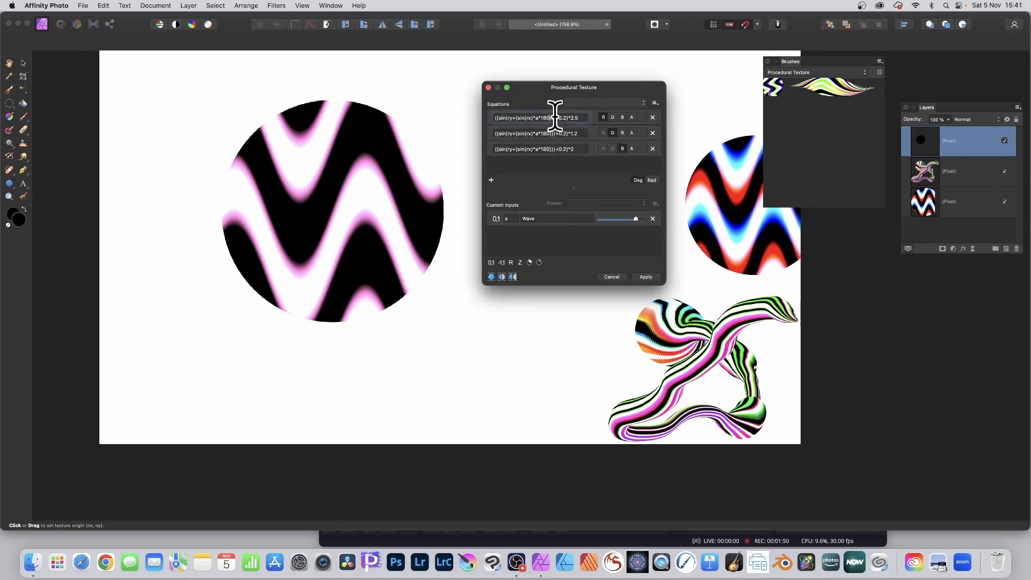
Step: Try 56 as the multiplier after a inside the red channel's equation
click(555, 117)
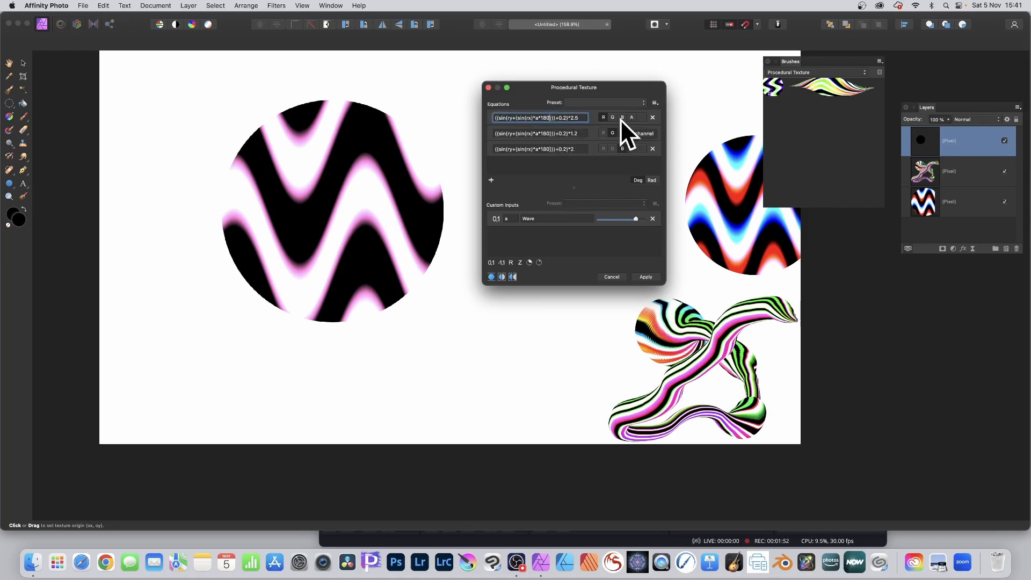
key(BackSpace)
key(BackSpace)
key(BackSpace)
text(56)
key(Return)
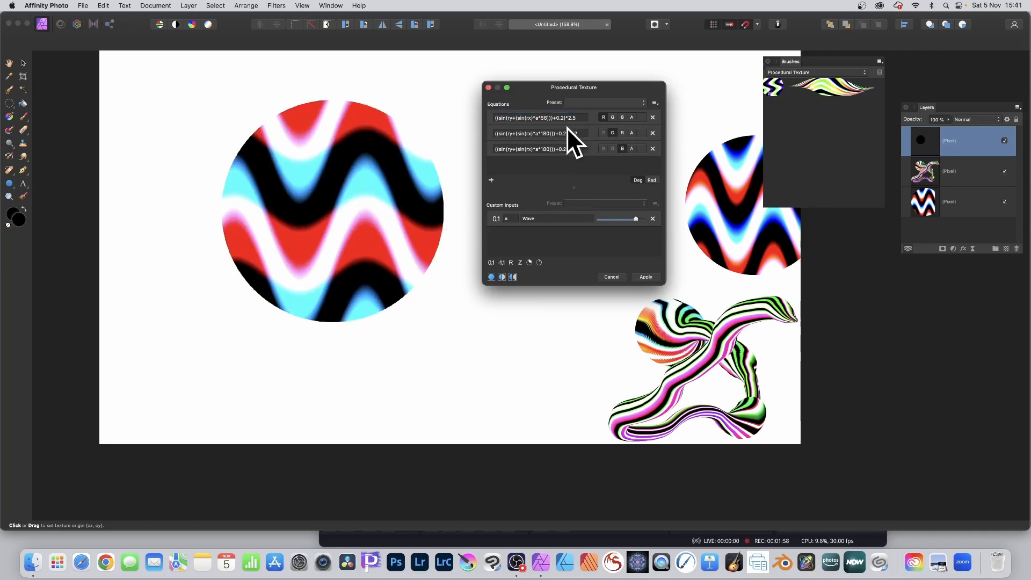
Step: Set the multiplier after a to 100 in the red channel's equation and to 140 in the green channel's equation
click(553, 117)
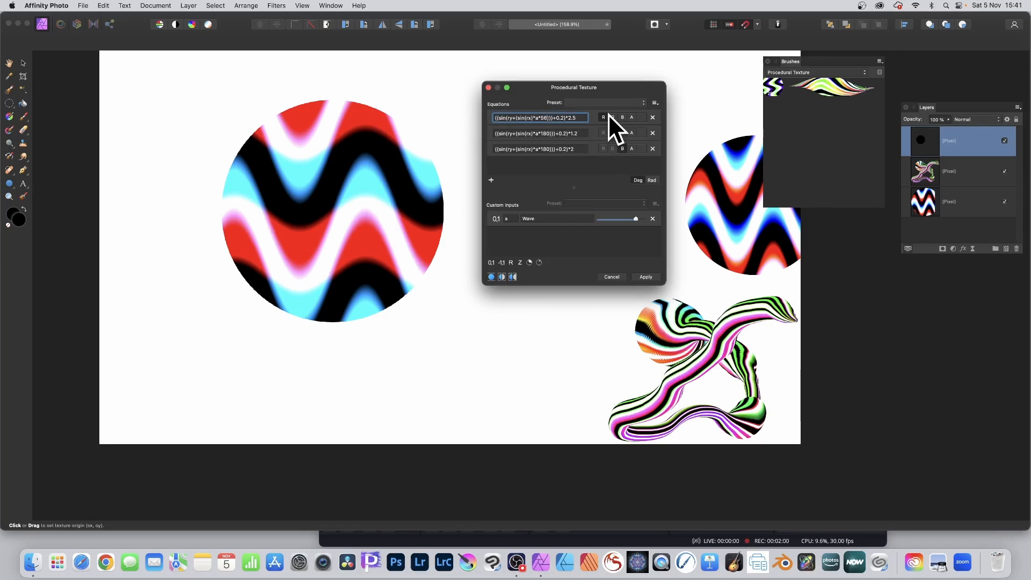
key(BackSpace)
key(BackSpace)
text(100)
key(Return)
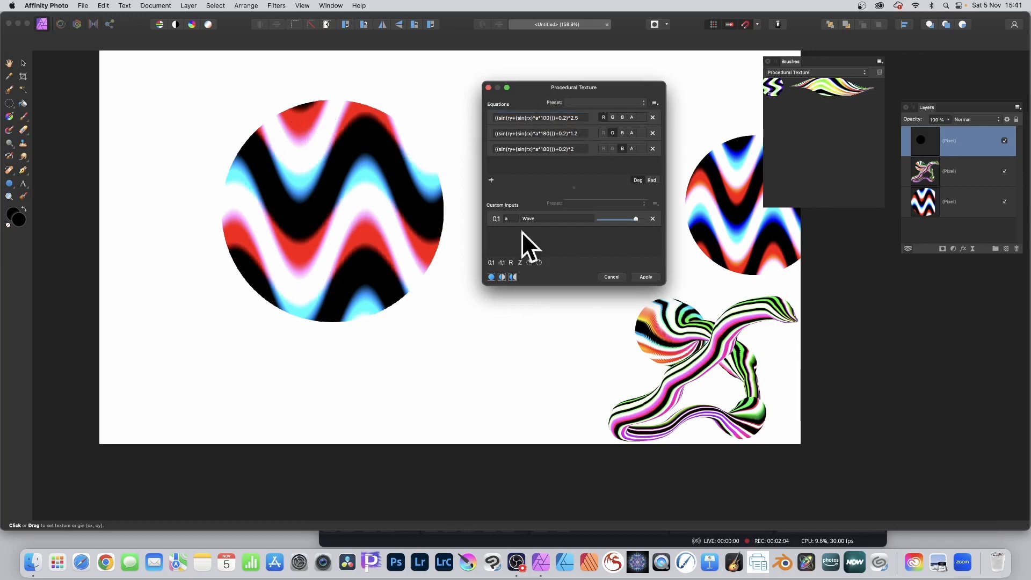
click(549, 134)
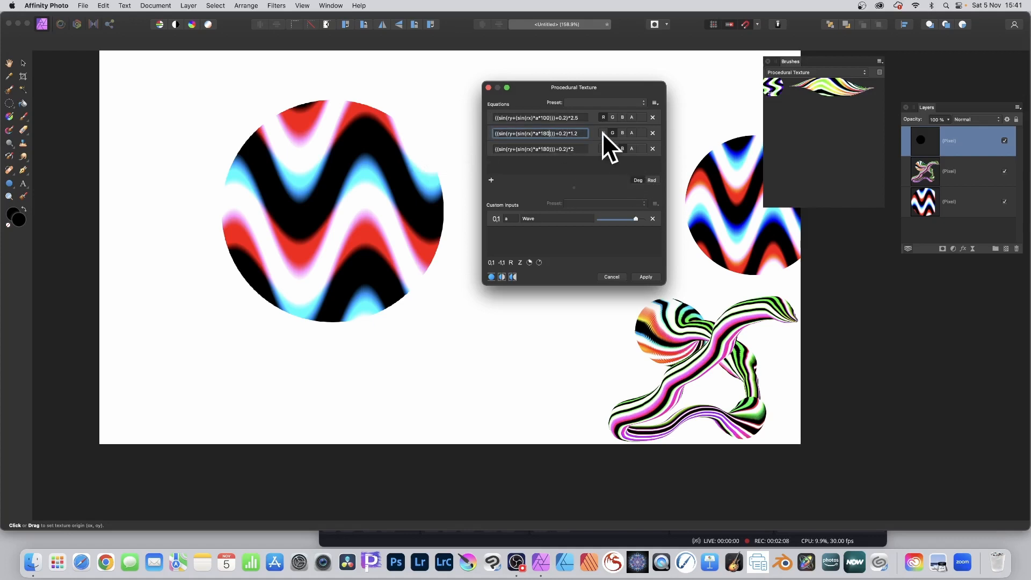
key(BackSpace)
key(BackSpace)
text(40)
key(Return)
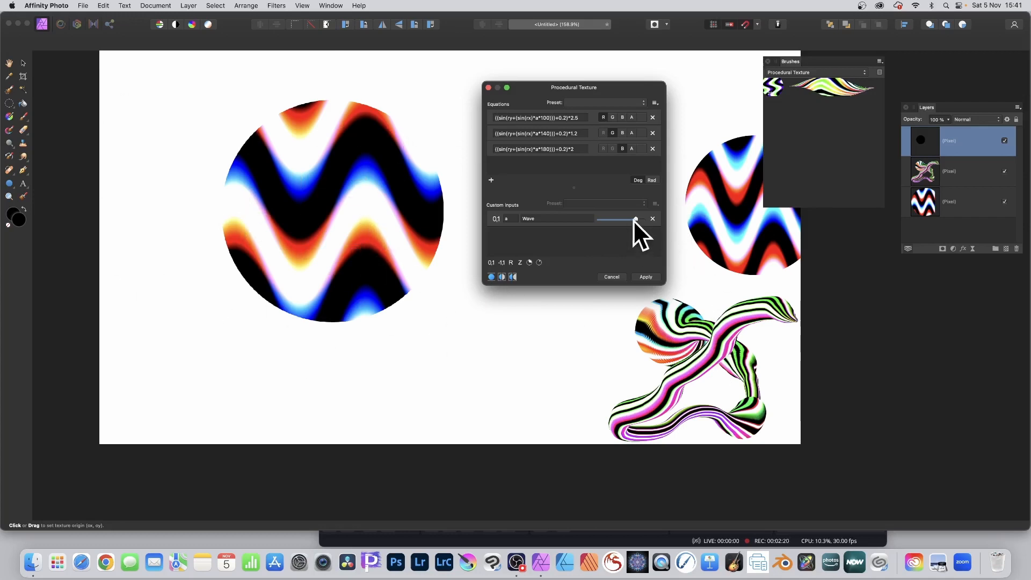
Step: Increase the Wave input slightly and apply the procedural texture to the circle
mouse_move(637, 218)
mouse_down()
mouse_move(649, 221)
mouse_move(640, 221)
mouse_up()
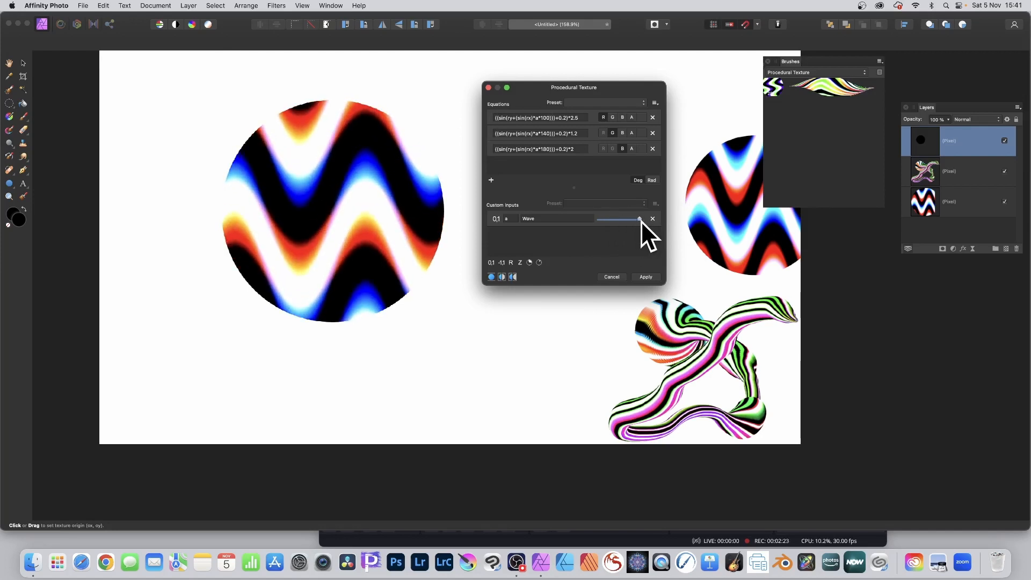
click(646, 277)
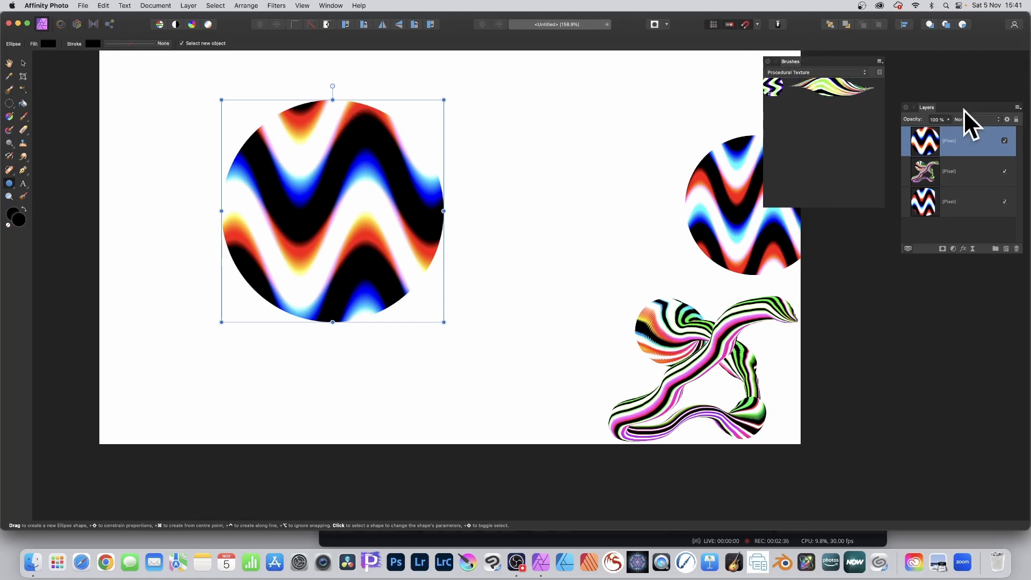
Step: Bring the floating Layers and Brushes panels together over the canvas beside the newly textured circle
mouse_move(963, 109)
mouse_down()
mouse_move(634, 74)
mouse_move(649, 74)
mouse_up()
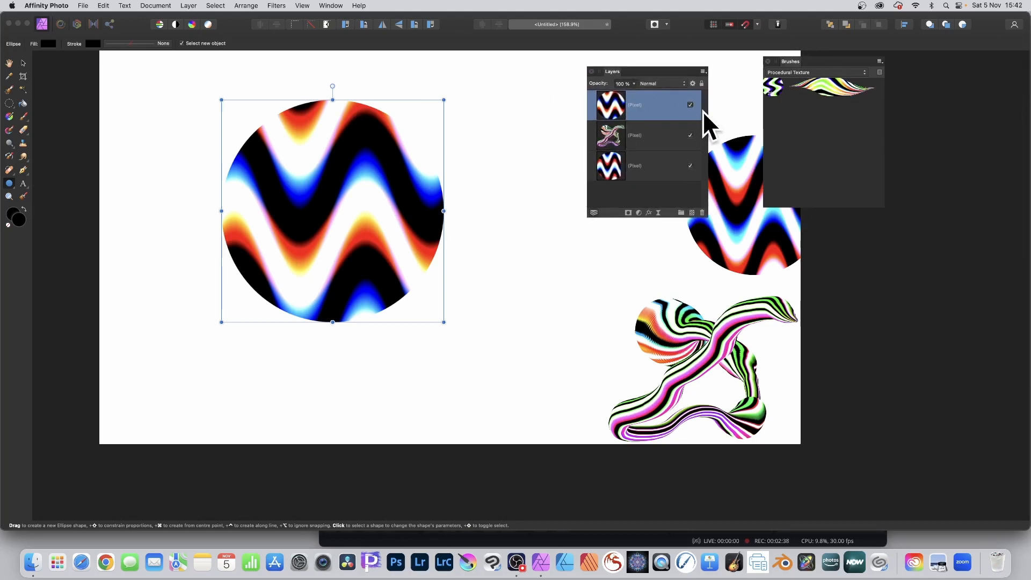
mouse_move(788, 63)
mouse_down()
mouse_move(495, 89)
mouse_move(538, 81)
mouse_move(506, 85)
mouse_up()
click(299, 5)
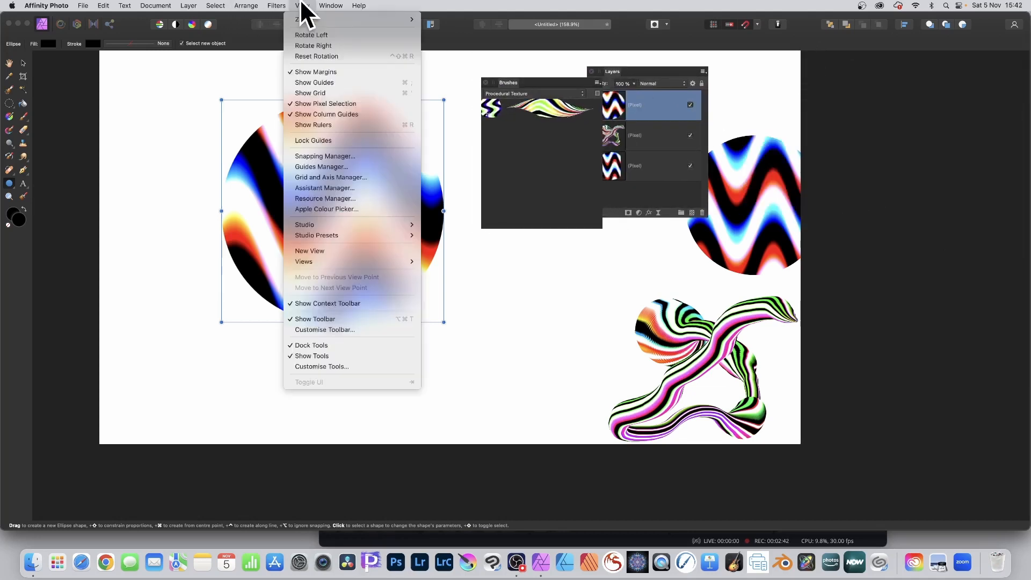
mouse_move(318, 224)
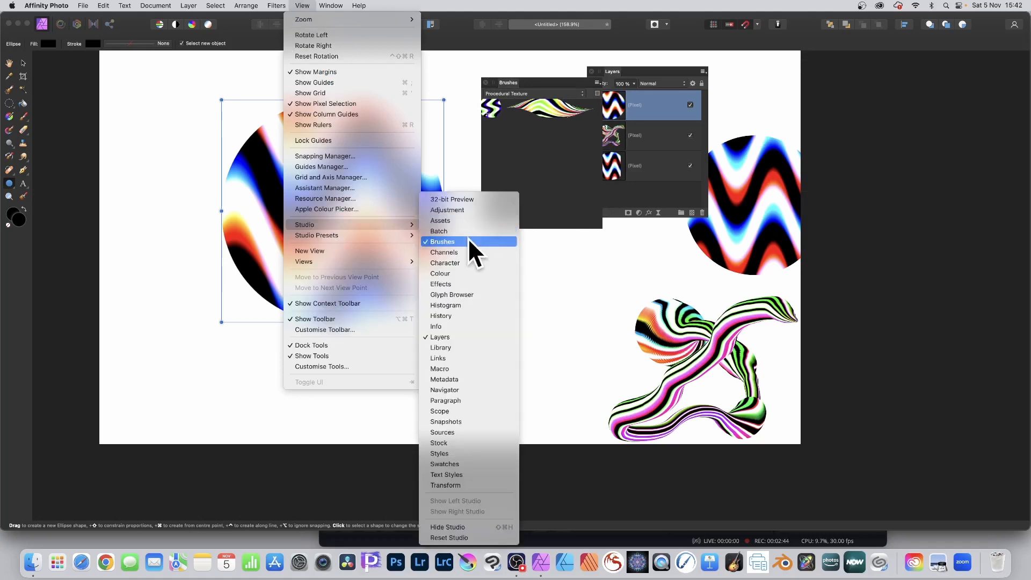
click(549, 83)
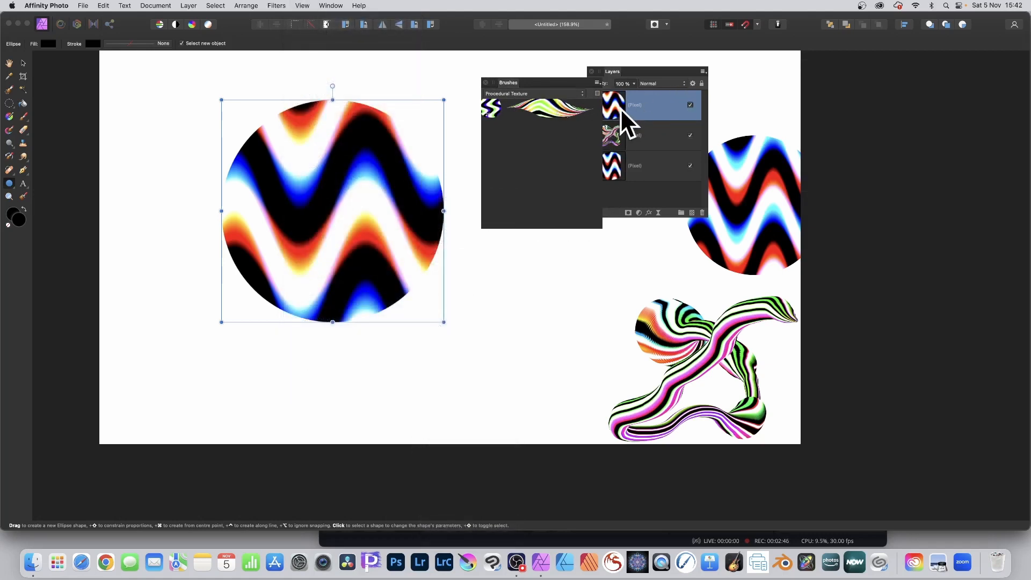
drag(507, 83, 510, 94)
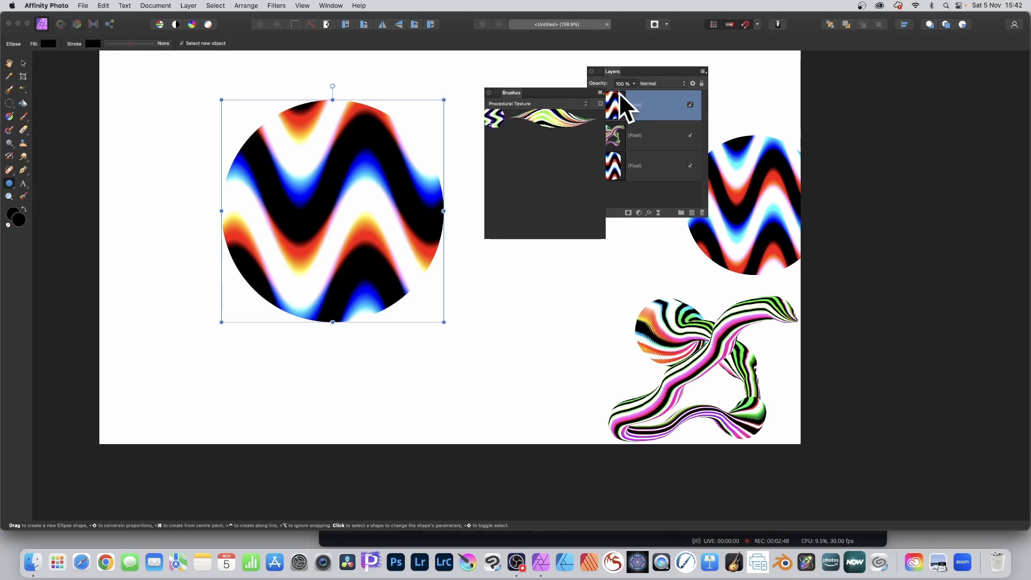
Step: Create a new brush from the selected wave-patterned circle in the Procedural Texture category
click(505, 104)
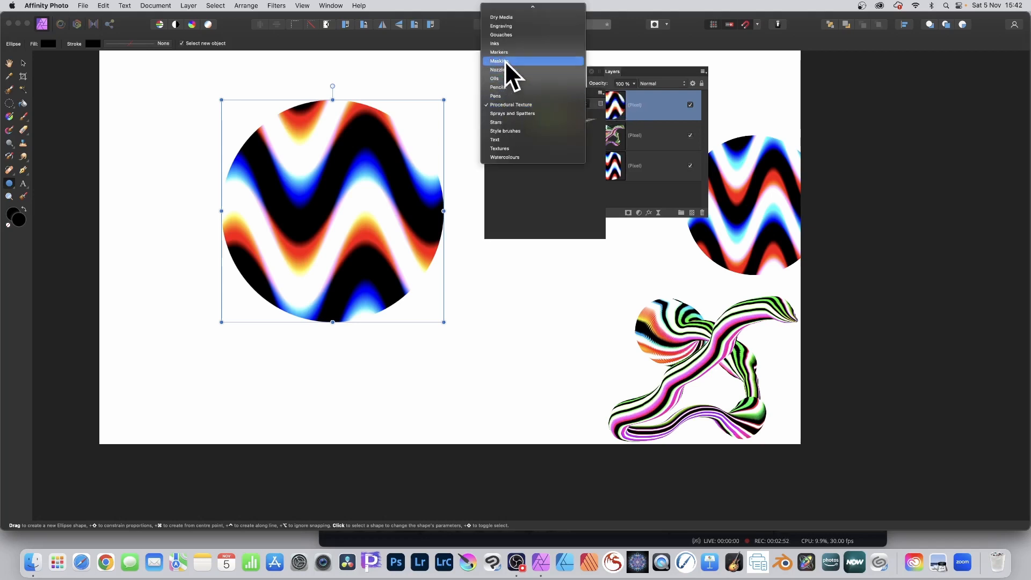
click(510, 104)
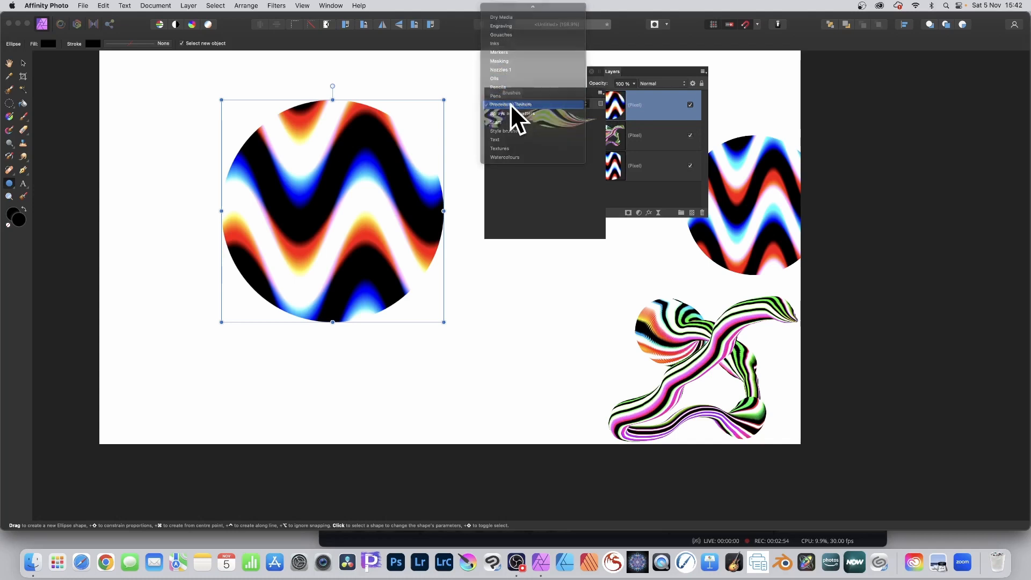
click(601, 94)
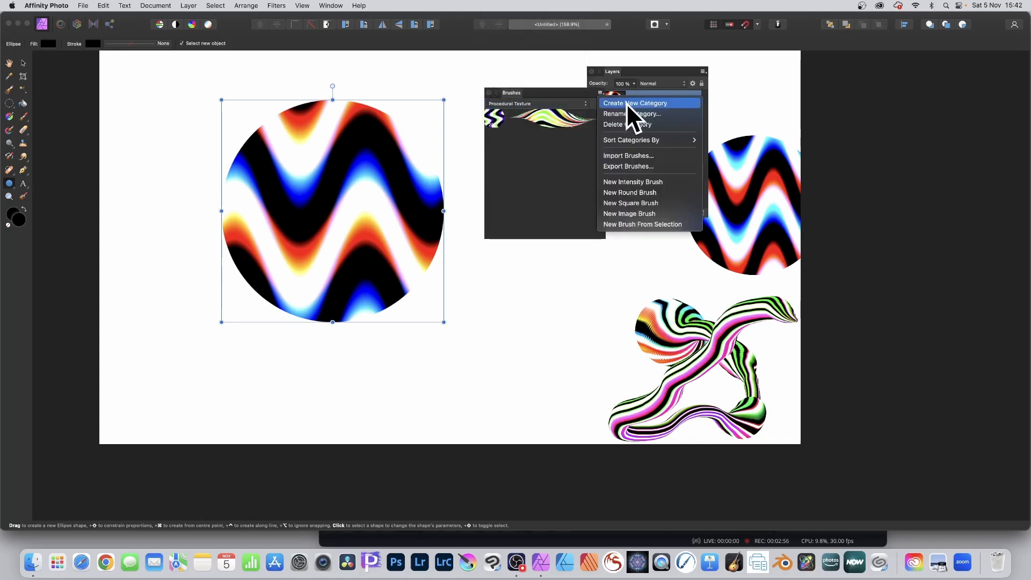
click(636, 224)
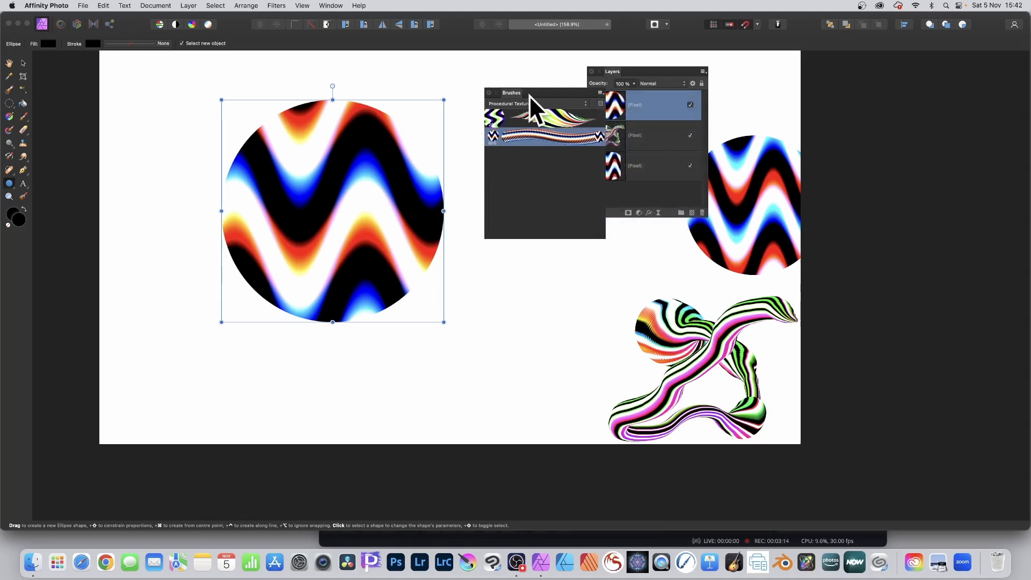
Step: Shift the Brushes panel slightly over the Layers panel and duplicate the newly created wave brush
mouse_move(533, 93)
mouse_down()
mouse_move(607, 91)
mouse_move(577, 92)
mouse_up()
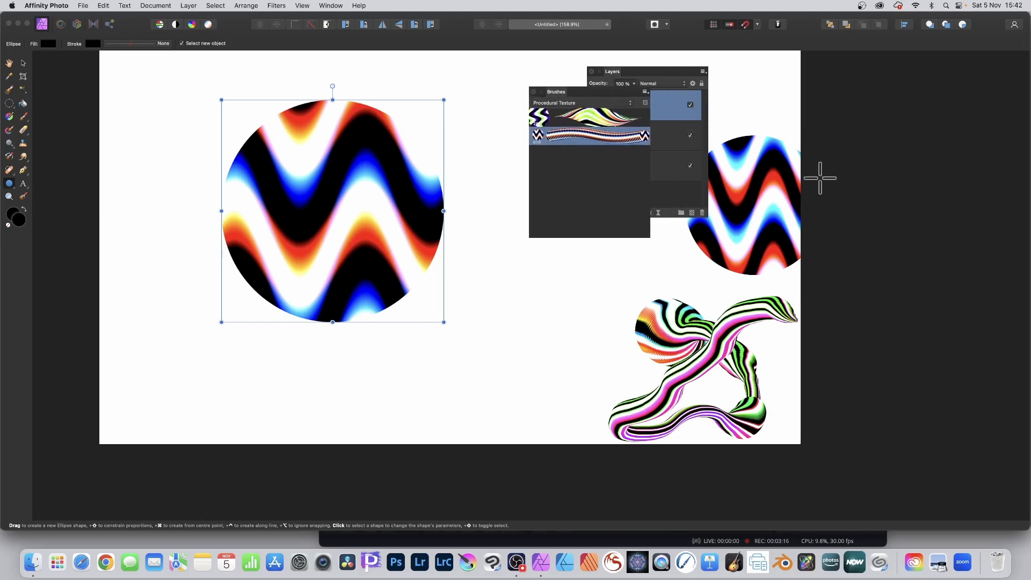
right_click(584, 135)
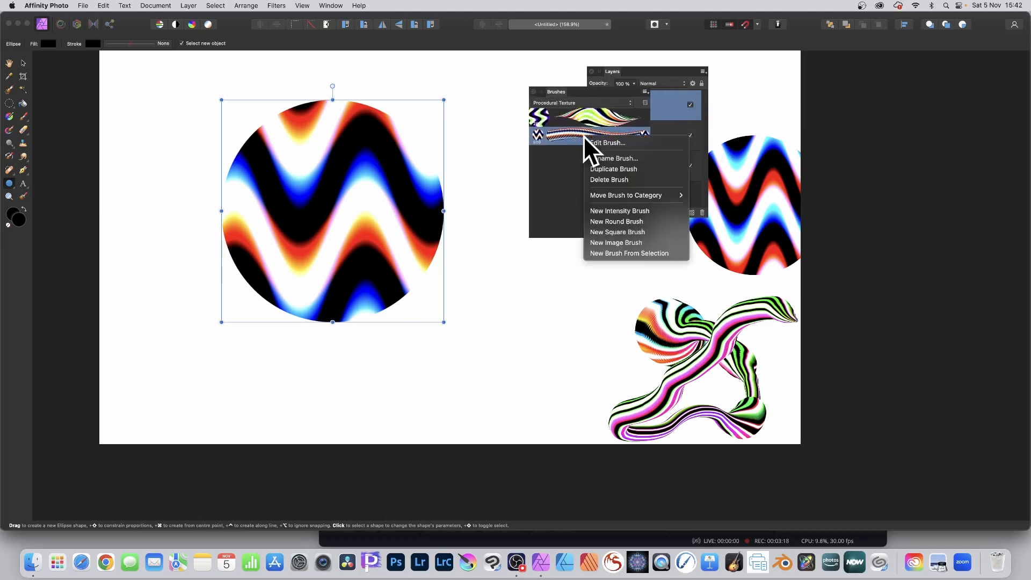
click(612, 170)
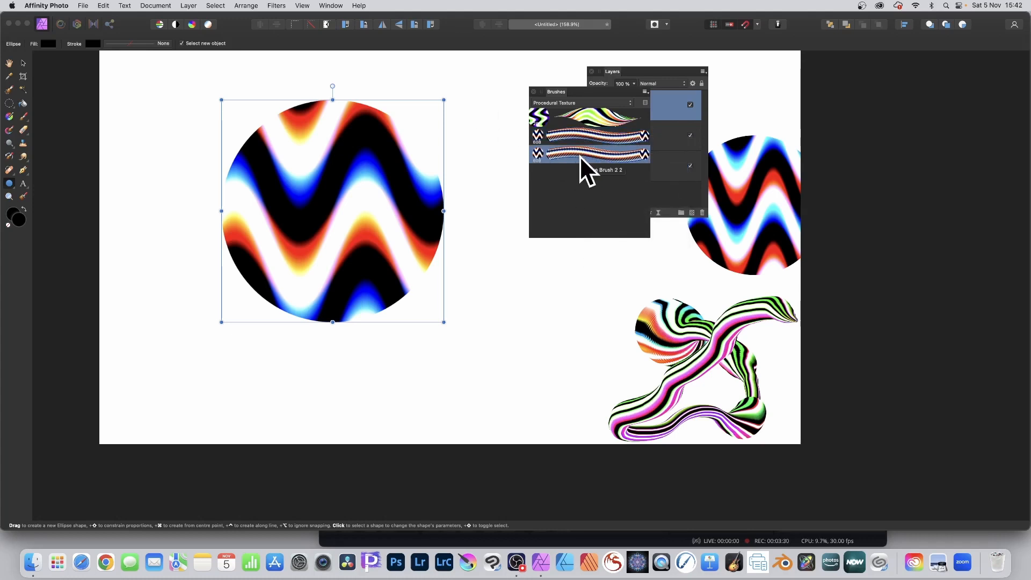
Step: Edit the duplicated brush, setting its spacing to 1%, its rotation to 0% and its size to about 300 px
double_click(580, 155)
drag(481, 171, 541, 82)
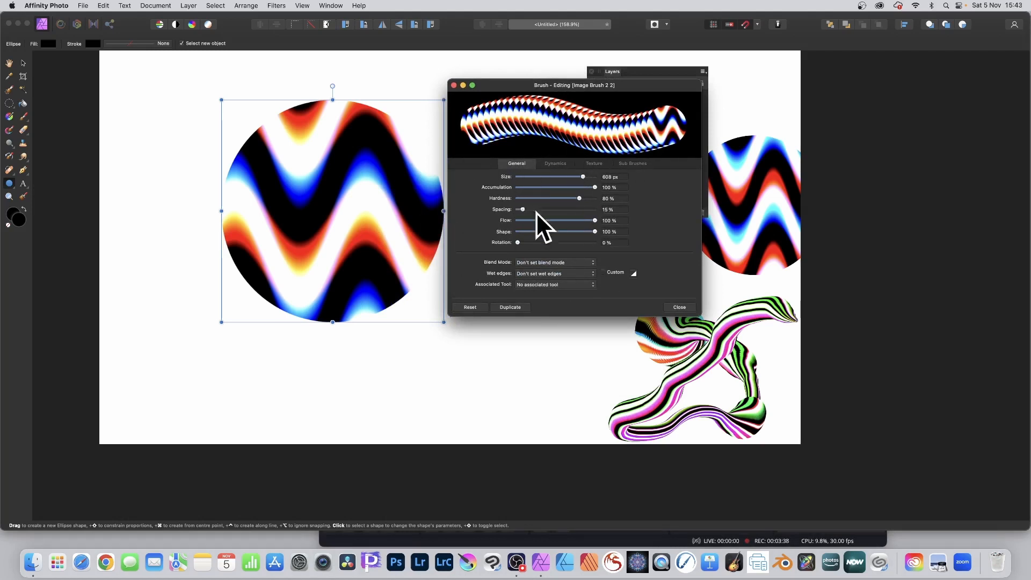
mouse_move(522, 209)
mouse_down()
mouse_move(535, 208)
mouse_move(478, 202)
mouse_up()
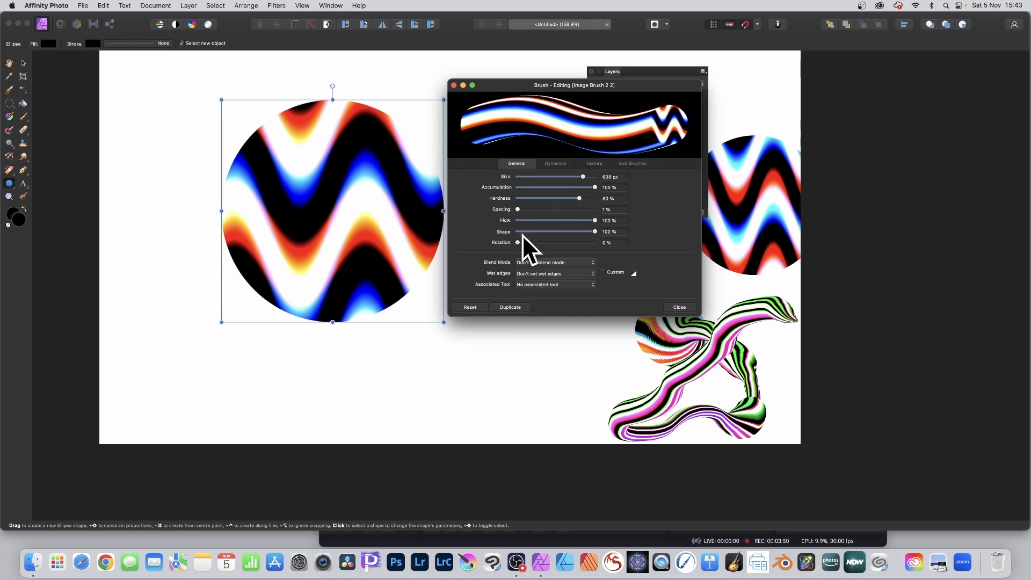
mouse_move(517, 240)
mouse_down()
mouse_move(617, 256)
mouse_move(448, 245)
mouse_up()
drag(582, 177, 570, 174)
Step: Set the brush's Size Jitter to 100% and its Rotation Jitter to 100% with Pressure as the rotation controller
click(555, 163)
mouse_move(518, 175)
mouse_down()
mouse_move(603, 178)
mouse_move(493, 175)
mouse_move(684, 185)
mouse_up()
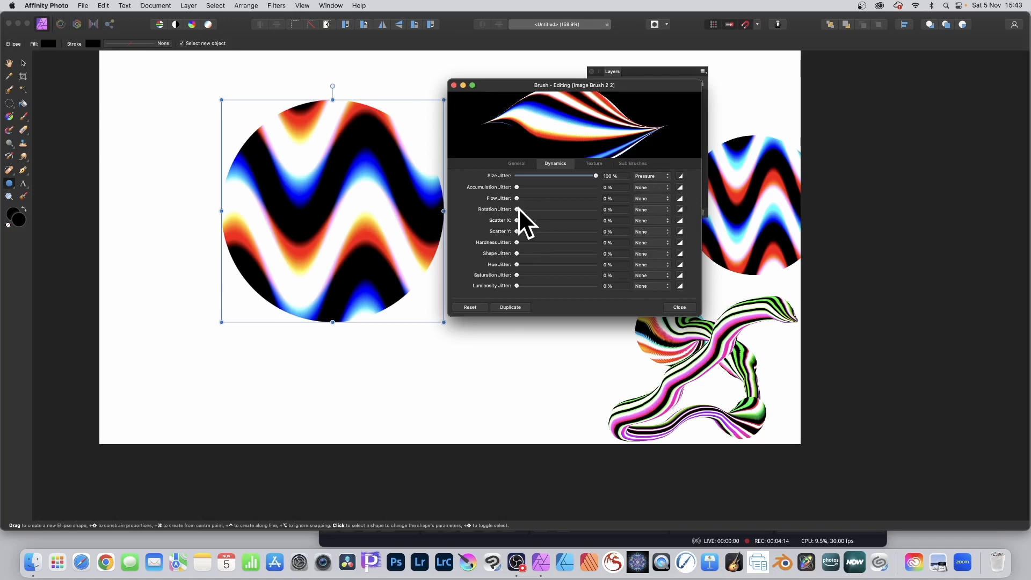
drag(517, 209, 617, 211)
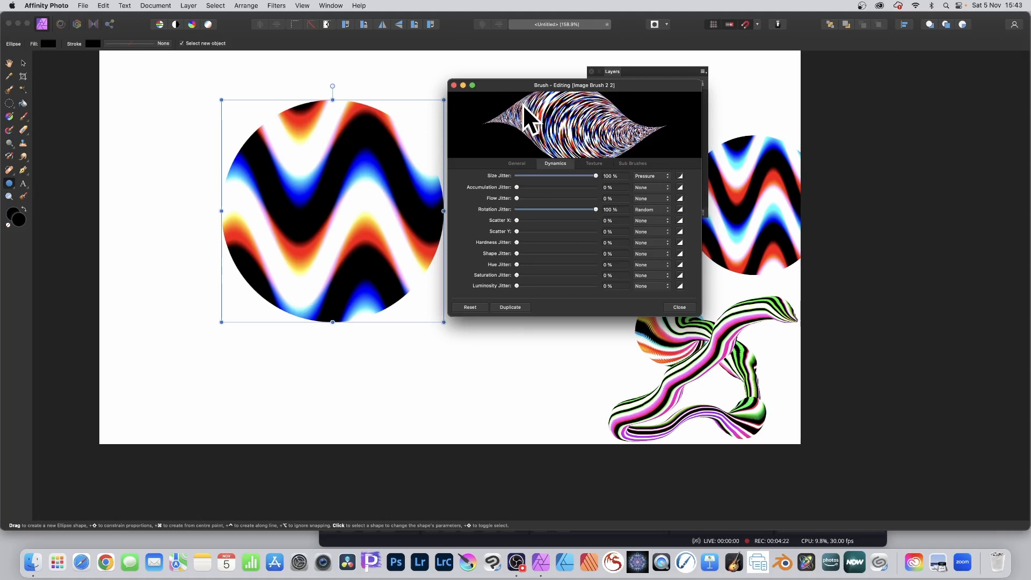
click(655, 210)
click(652, 218)
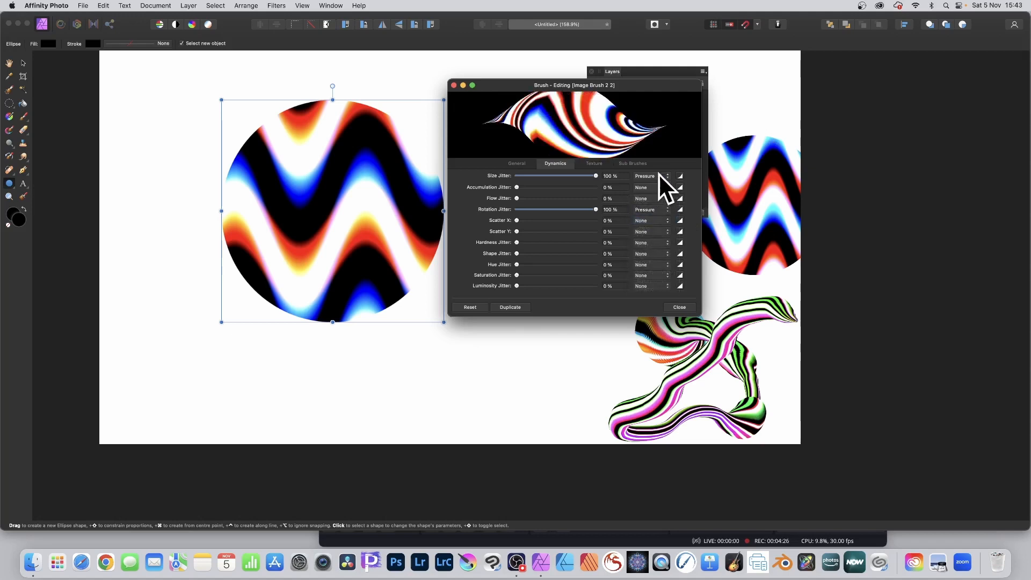
click(660, 210)
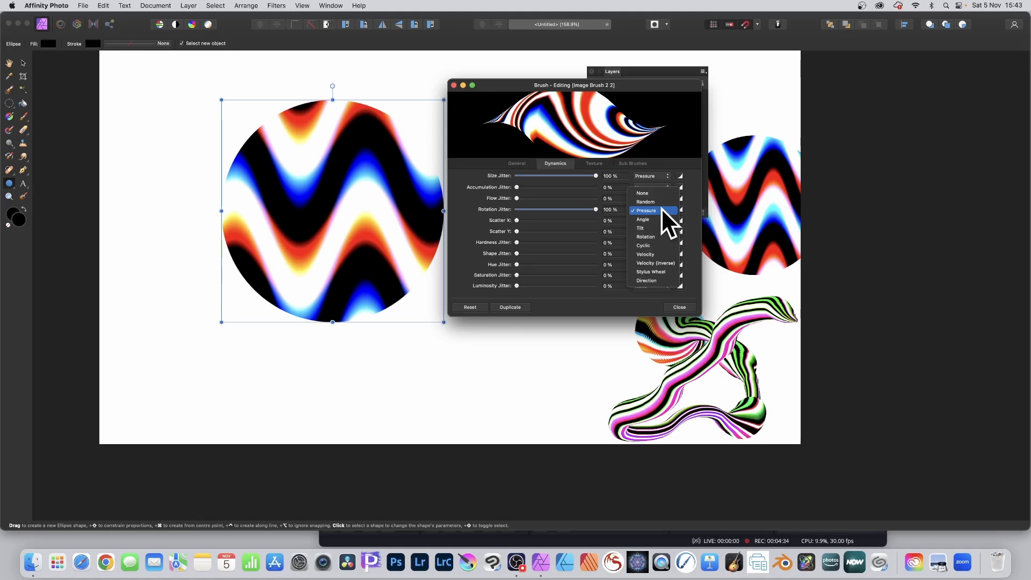
click(661, 209)
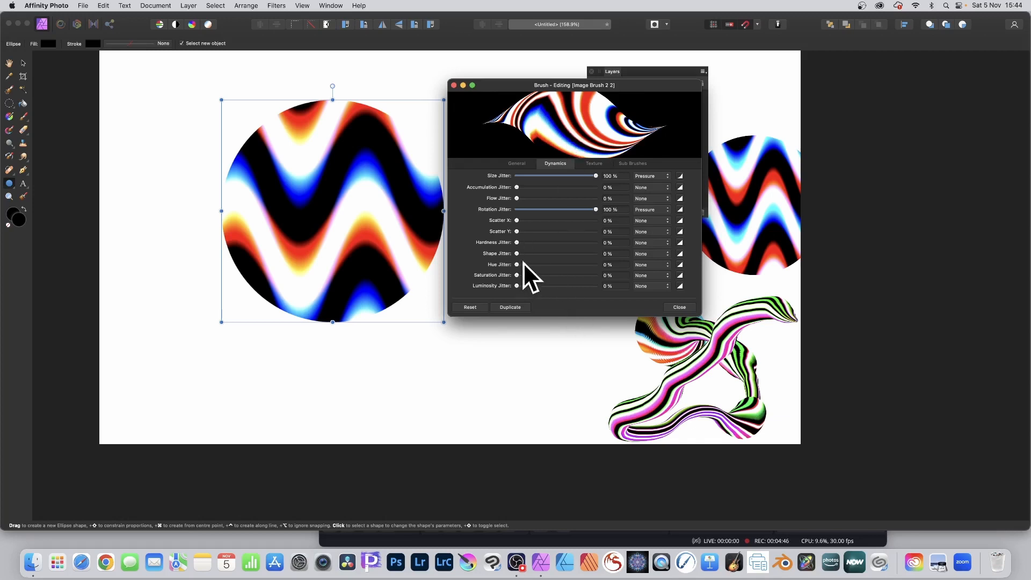
Step: Set the brush's Hue Jitter to 100% controlled by Pressure, bend its response curve slightly downward and finish editing the brush
drag(519, 263, 623, 272)
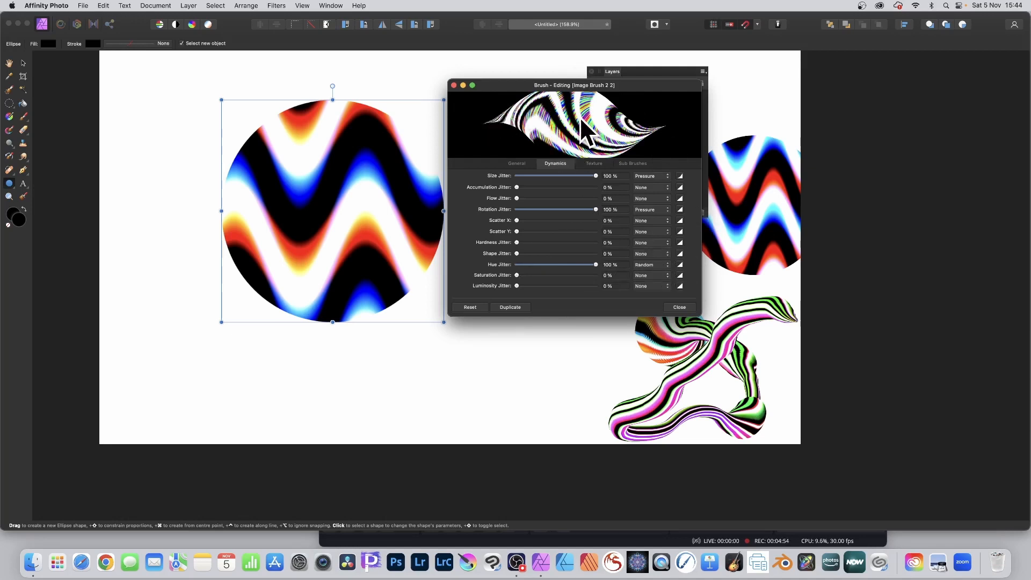
click(660, 264)
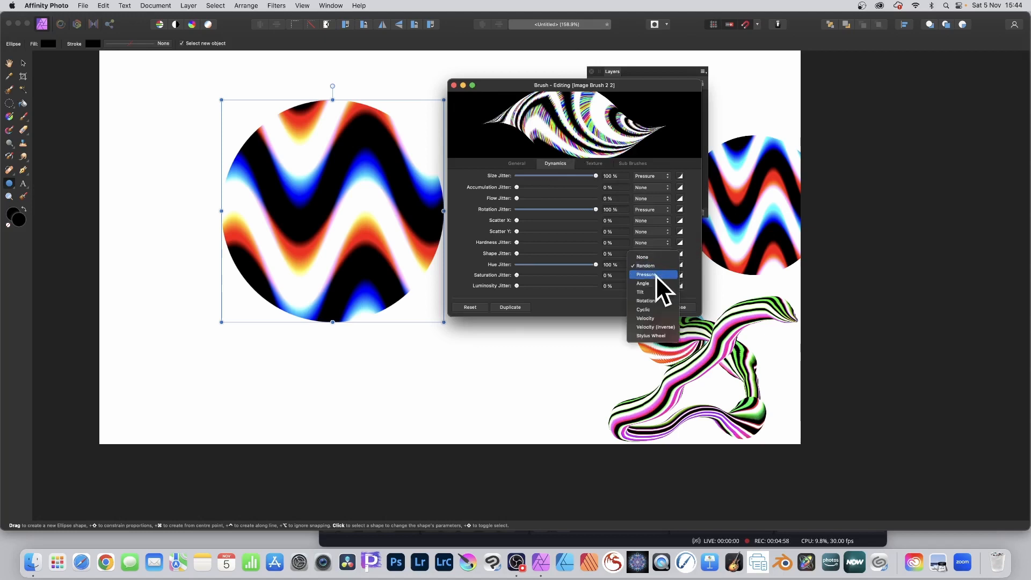
click(656, 275)
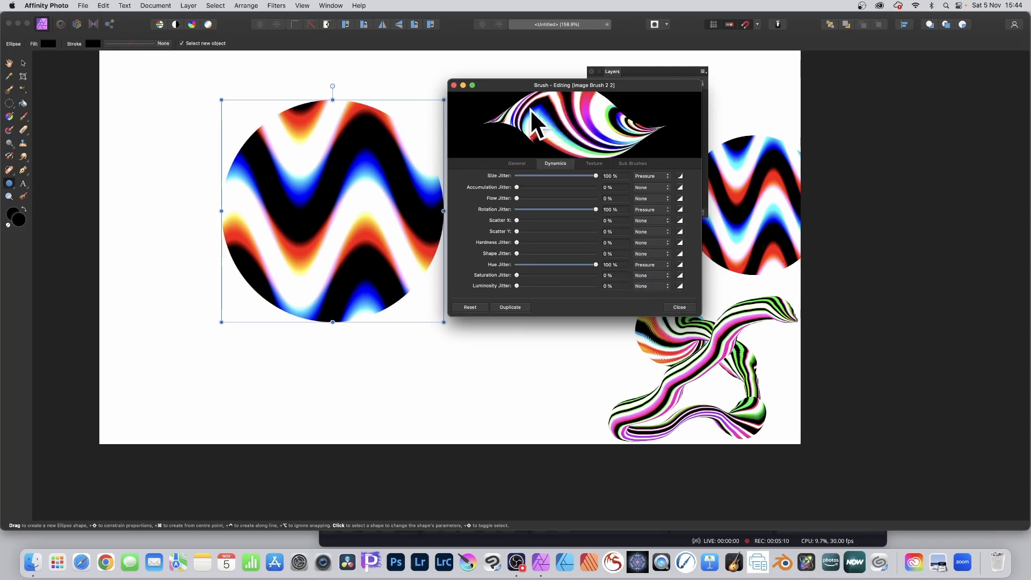
click(679, 264)
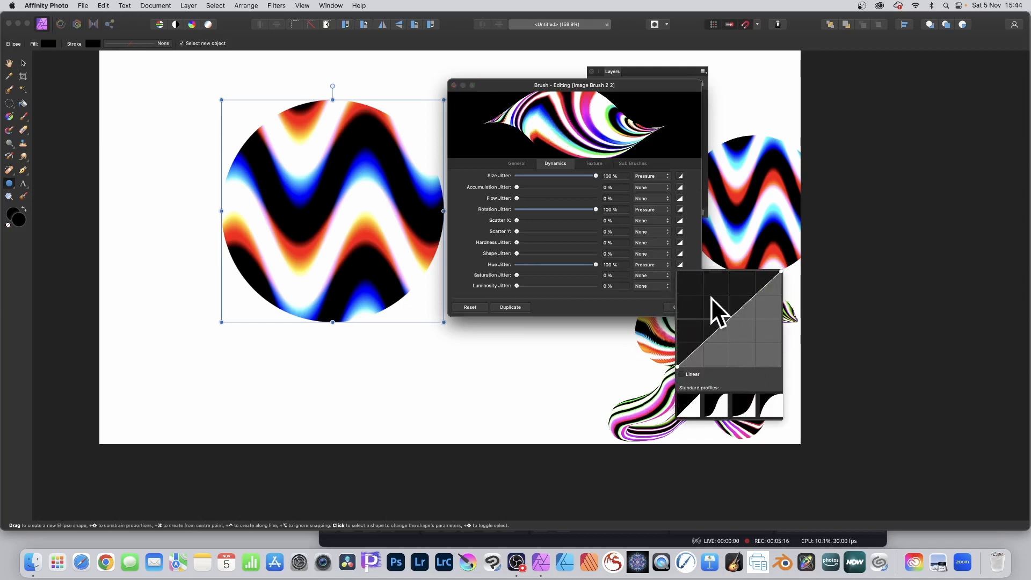
mouse_move(723, 321)
mouse_down()
mouse_move(719, 301)
mouse_move(739, 345)
mouse_move(726, 329)
mouse_up()
click(694, 233)
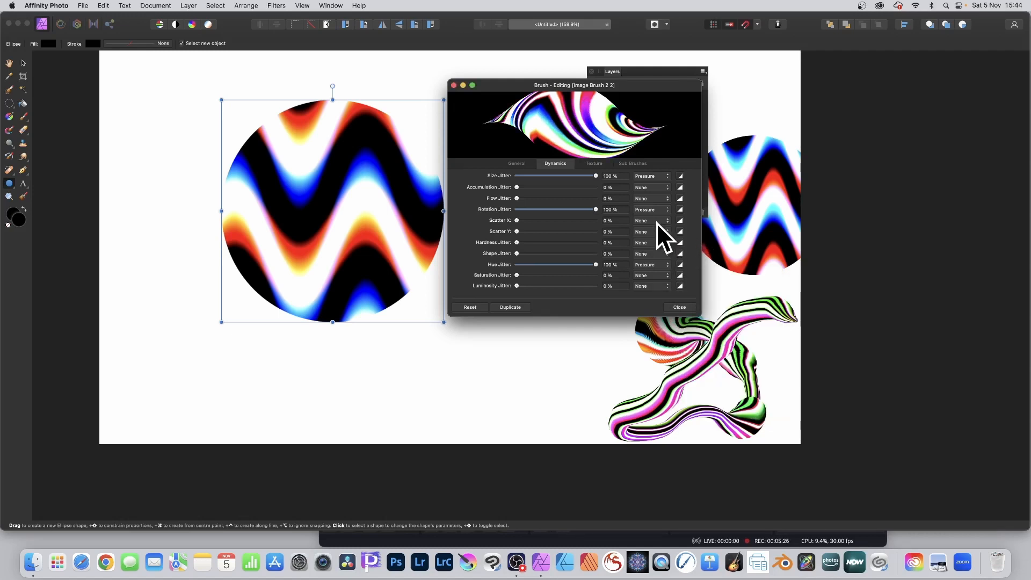
click(680, 307)
Step: Move the large textured circle to the page's lower right corner, partly off the canvas, and deselect it
click(23, 63)
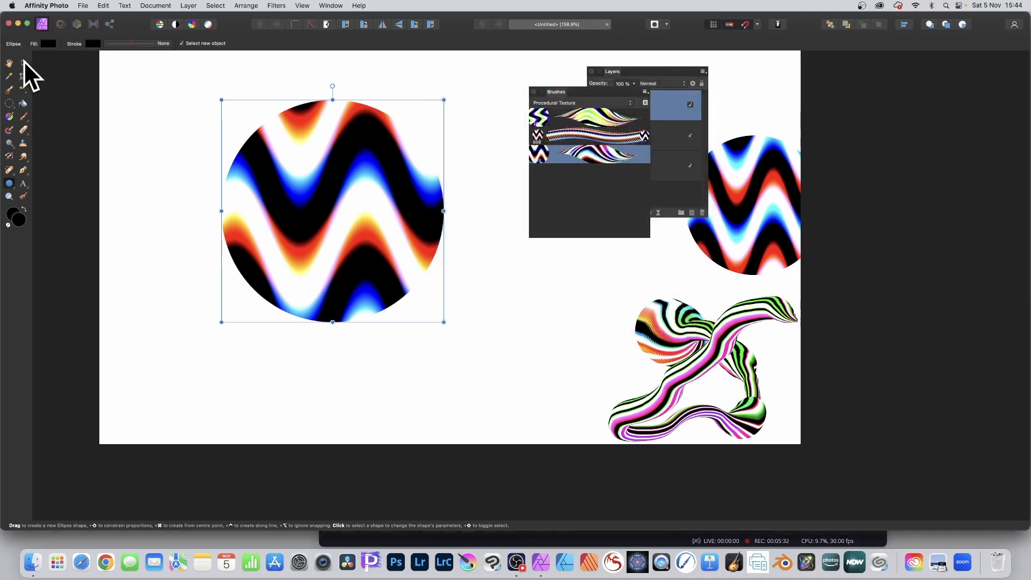
mouse_move(326, 176)
mouse_down()
mouse_move(612, 341)
mouse_move(797, 329)
mouse_up()
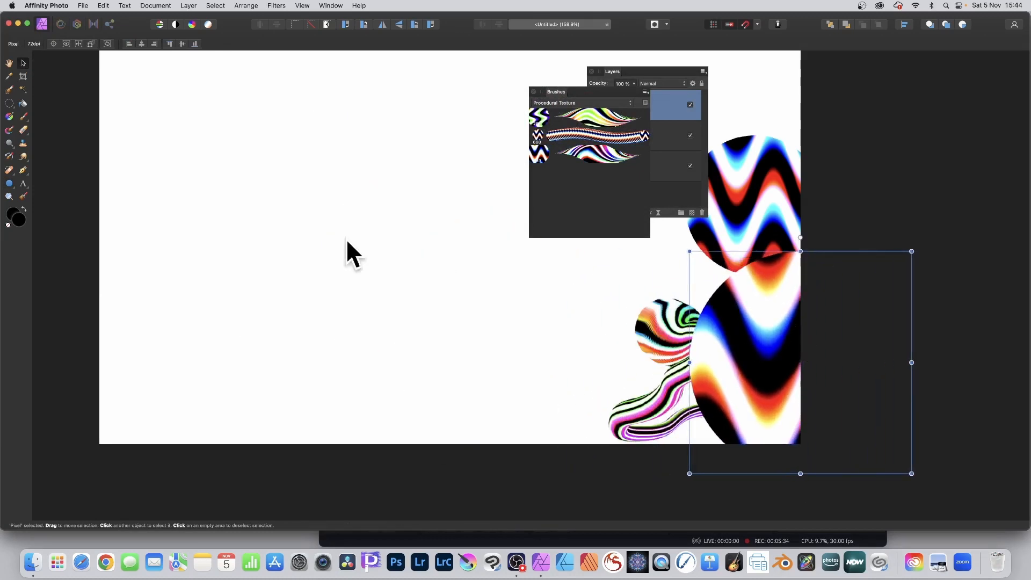
click(346, 237)
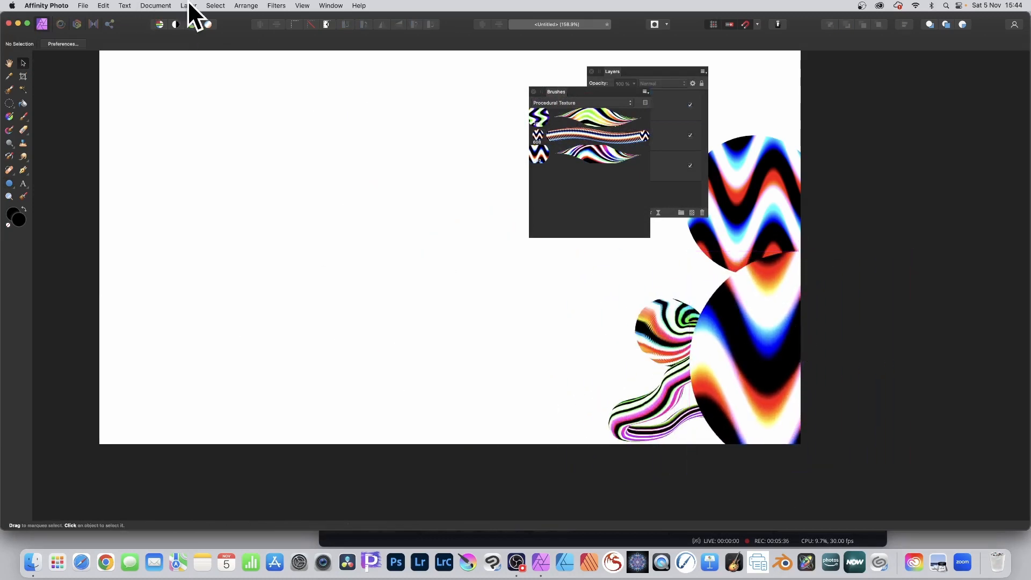
Step: Add a new pixel layer and activate the Paint Brush tool with the edited duplicate of the wave brush
click(188, 6)
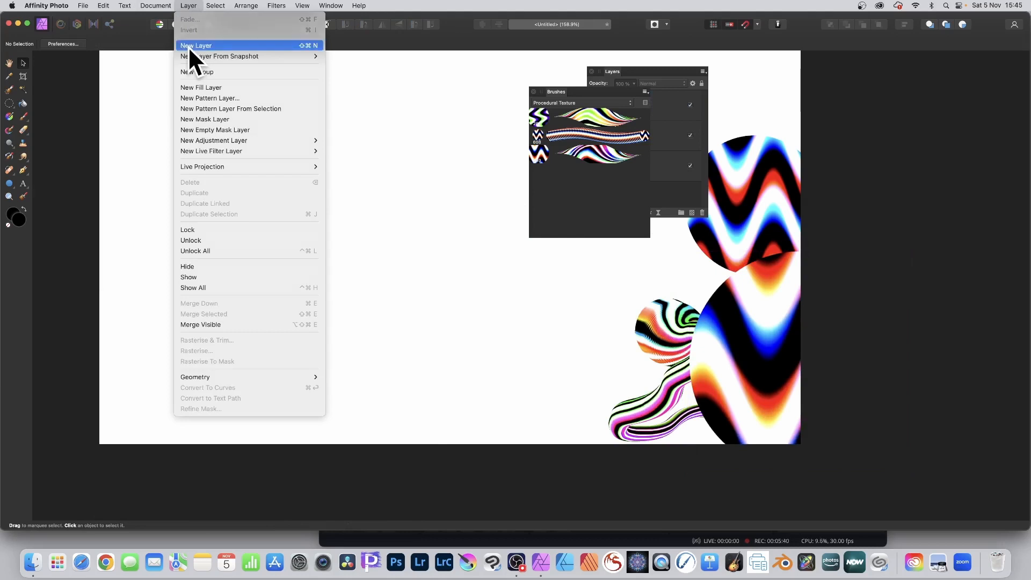
click(189, 46)
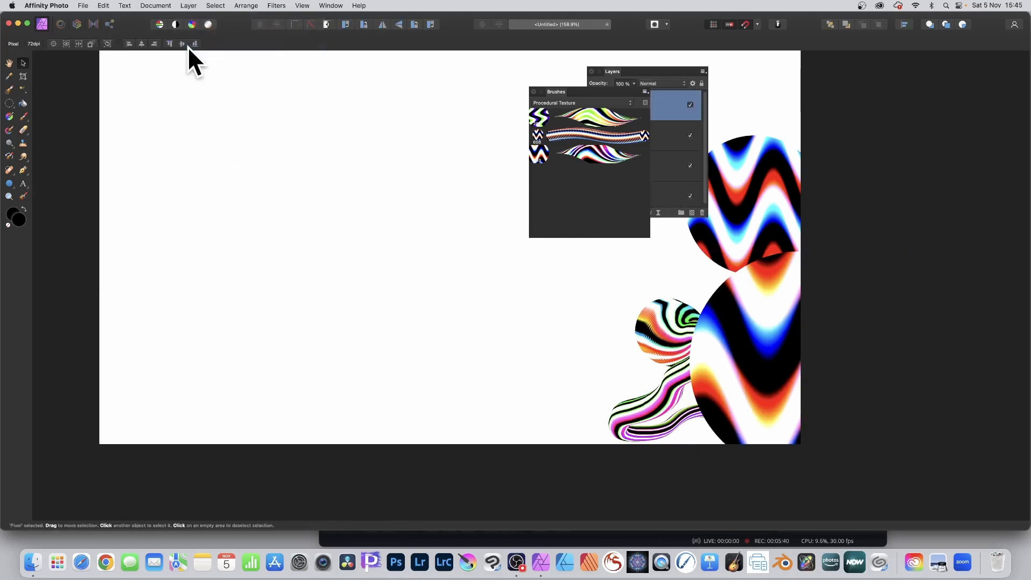
click(24, 117)
click(60, 115)
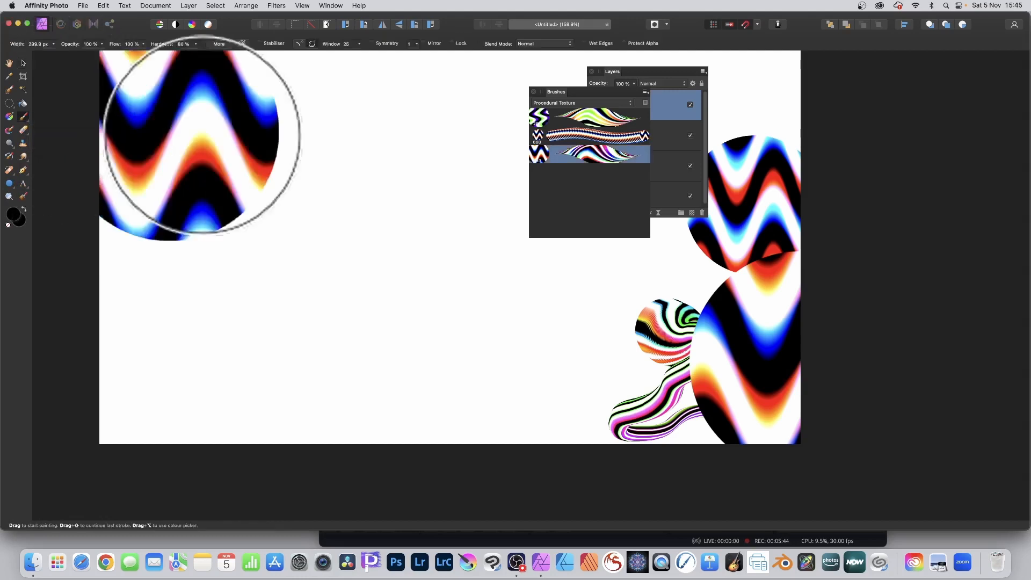
click(591, 156)
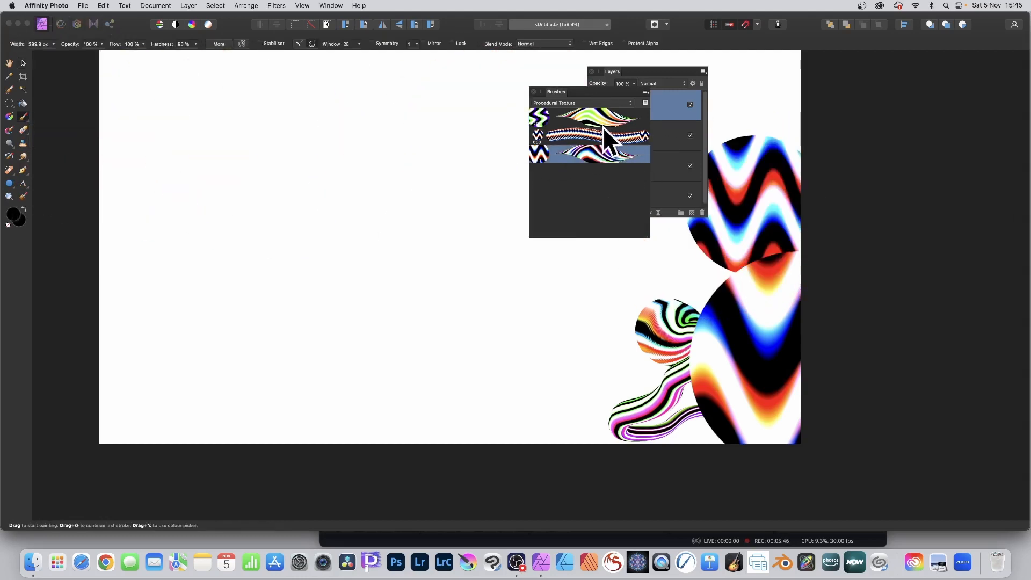
Step: Try a few test strokes with the wave brush on the empty canvas, undoing each one
click(523, 121)
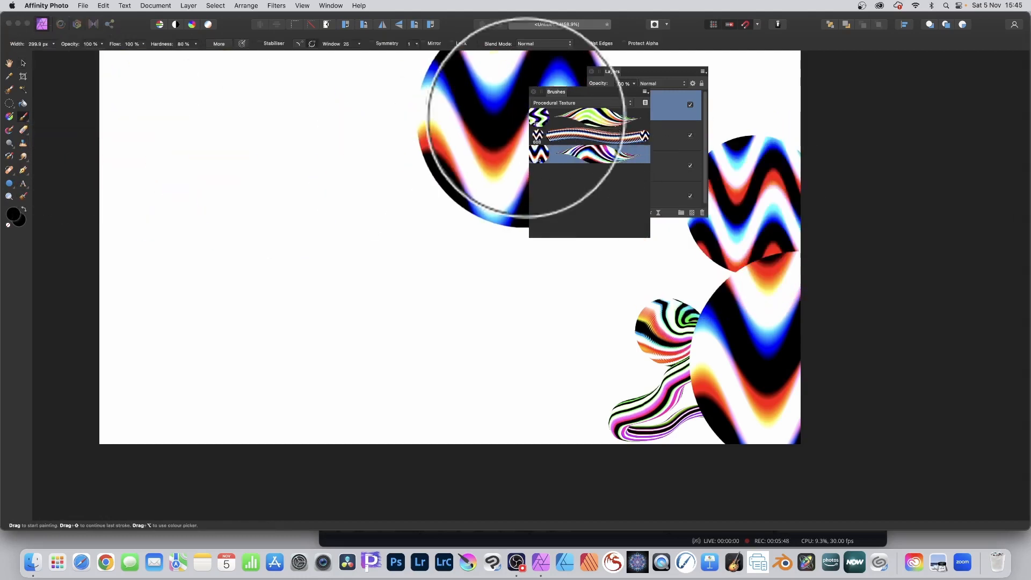
key(super+z)
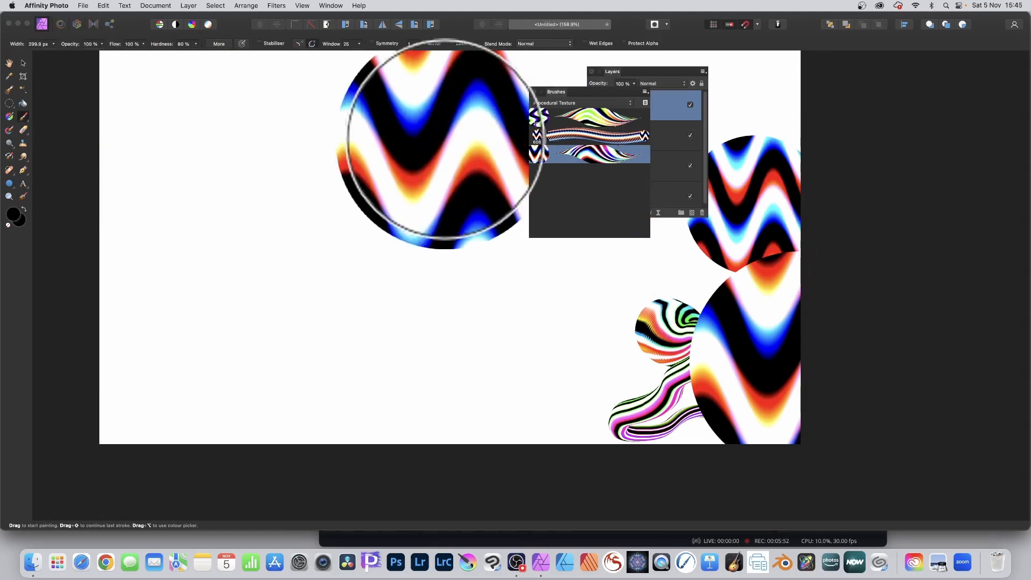
mouse_move(175, 192)
mouse_down()
mouse_move(209, 160)
mouse_move(244, 151)
mouse_move(278, 160)
mouse_move(314, 141)
mouse_move(337, 168)
mouse_move(408, 183)
mouse_move(389, 281)
mouse_move(329, 294)
mouse_move(308, 248)
mouse_move(274, 301)
mouse_move(220, 294)
mouse_move(258, 206)
mouse_move(319, 154)
mouse_move(335, 118)
mouse_move(463, 105)
mouse_move(497, 199)
mouse_move(508, 281)
mouse_move(438, 332)
mouse_move(432, 353)
mouse_move(391, 345)
mouse_move(402, 271)
mouse_move(278, 227)
mouse_move(272, 180)
mouse_up()
key(super+z)
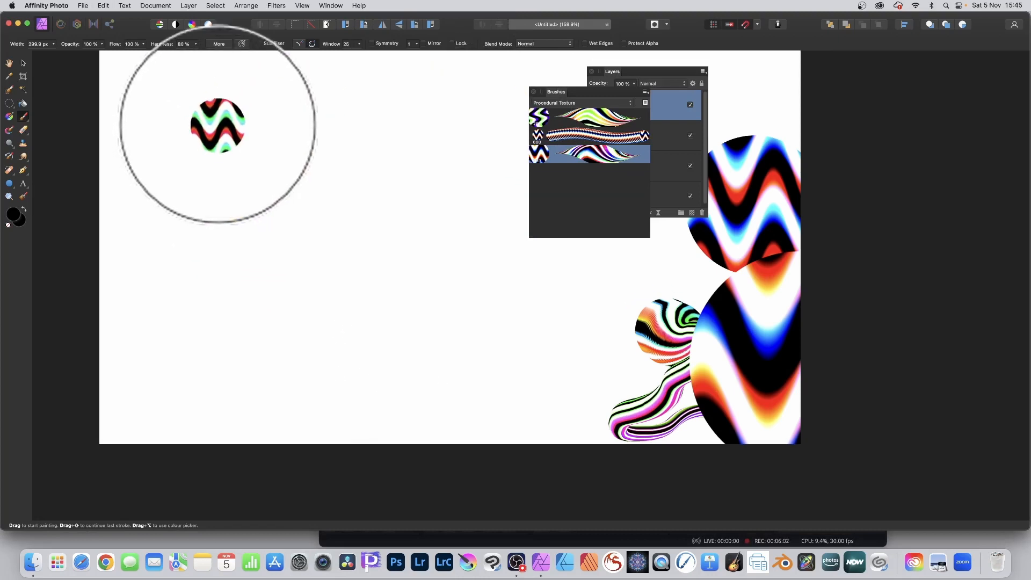
mouse_move(212, 131)
mouse_down()
mouse_move(249, 107)
mouse_move(289, 126)
mouse_move(329, 95)
mouse_move(359, 110)
mouse_move(406, 106)
mouse_move(498, 287)
mouse_move(254, 242)
mouse_move(329, 211)
mouse_move(341, 182)
mouse_move(254, 205)
mouse_move(192, 204)
mouse_move(143, 152)
mouse_move(159, 113)
mouse_move(210, 79)
mouse_move(274, 104)
mouse_move(411, 124)
mouse_up()
key(super+z)
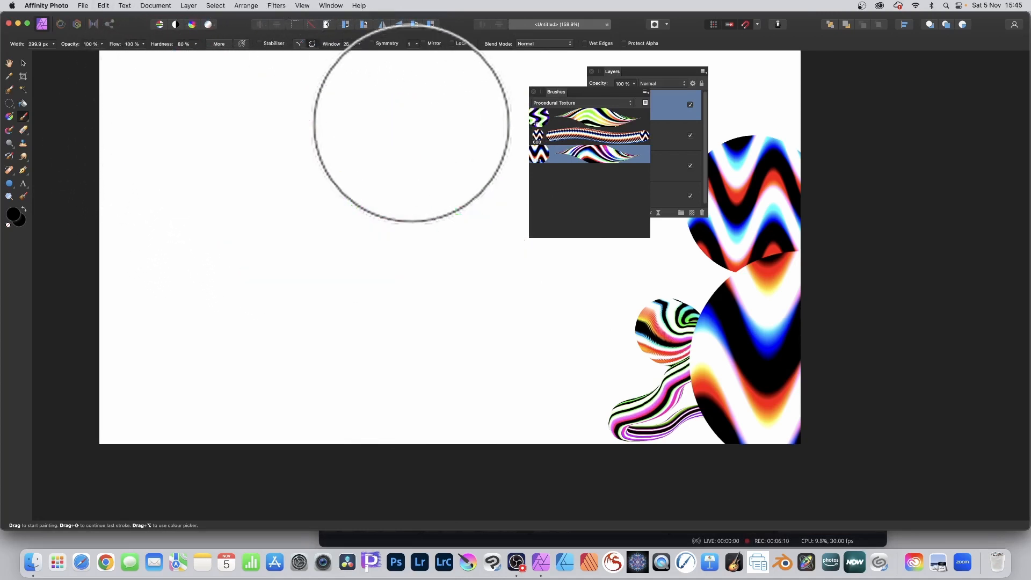
Step: Paint large, twisting multicoloured ribbon strokes across the empty part of the canvas, undoing unwanted strokes
mouse_move(272, 322)
mouse_down()
mouse_move(293, 203)
mouse_move(352, 237)
mouse_move(304, 106)
mouse_move(410, 332)
mouse_move(425, 191)
mouse_move(345, 177)
mouse_move(407, 207)
mouse_move(258, 288)
mouse_move(394, 117)
mouse_move(481, 251)
mouse_move(495, 368)
mouse_move(379, 295)
mouse_move(347, 238)
mouse_move(241, 181)
mouse_up()
key(super+z)
key(super+z)
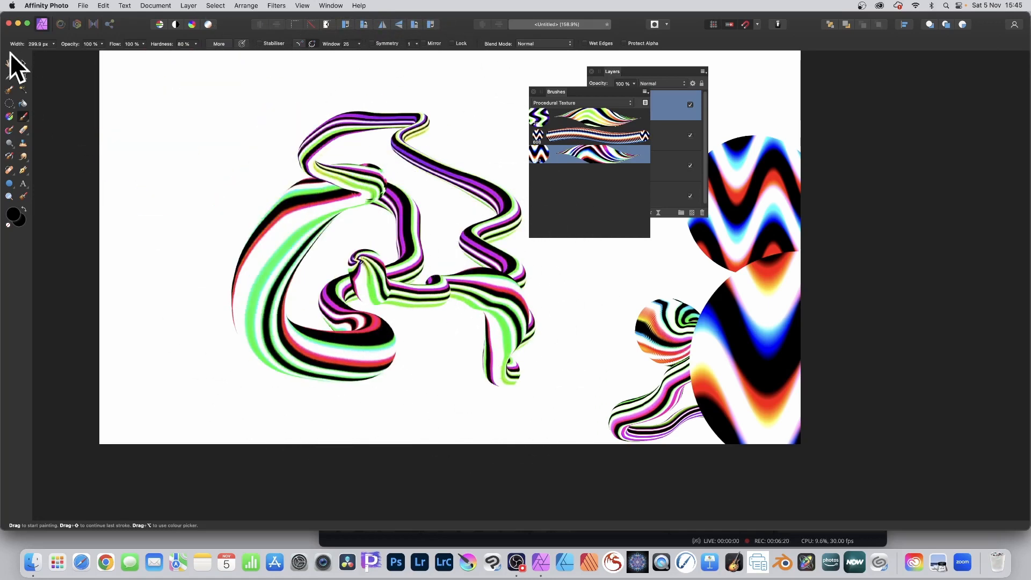
Step: Scale the painted ribbon shape down slightly and move it up and left within the empty canvas area
click(22, 63)
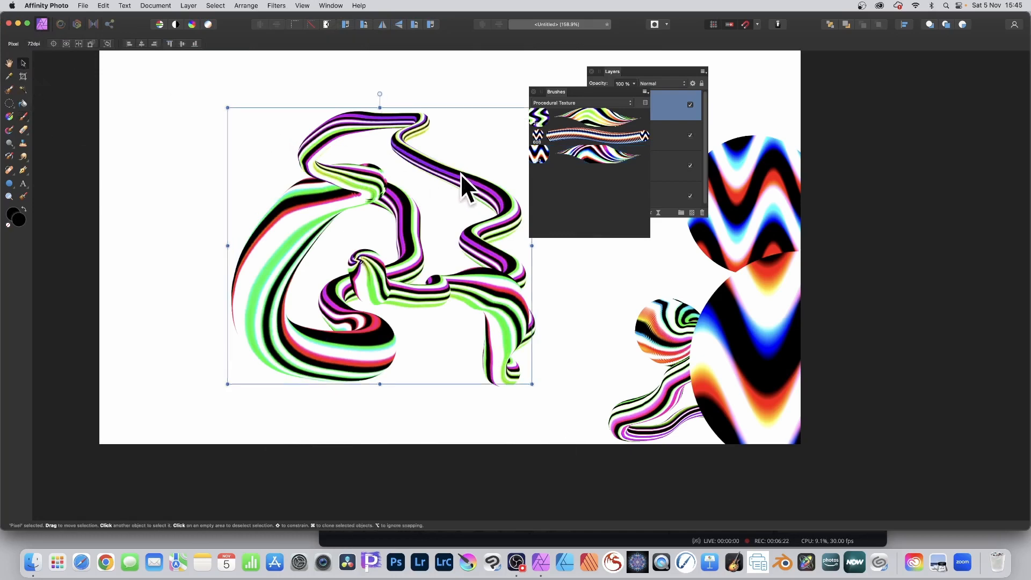
drag(459, 173, 433, 160)
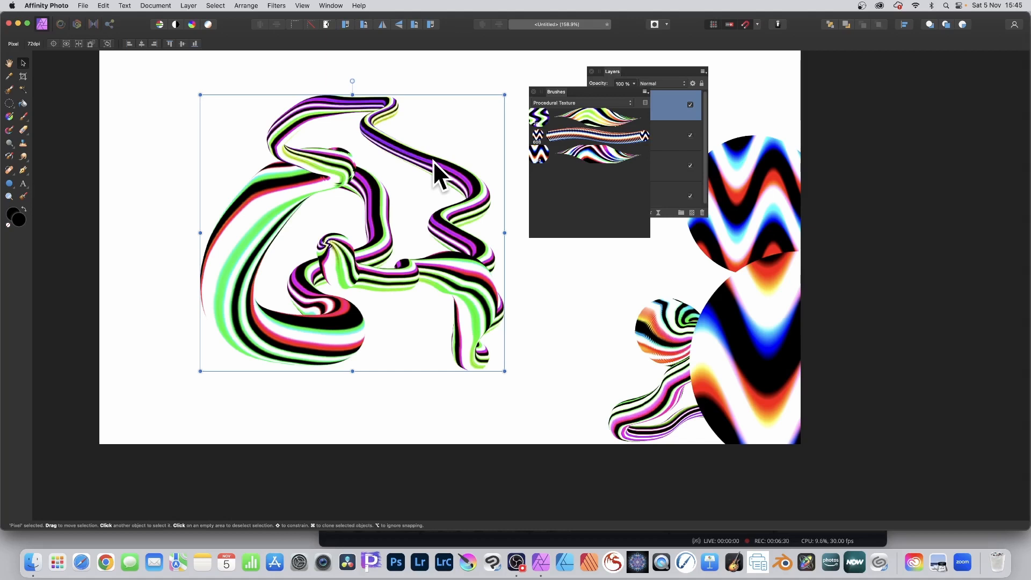
drag(201, 95, 239, 120)
drag(374, 240, 339, 214)
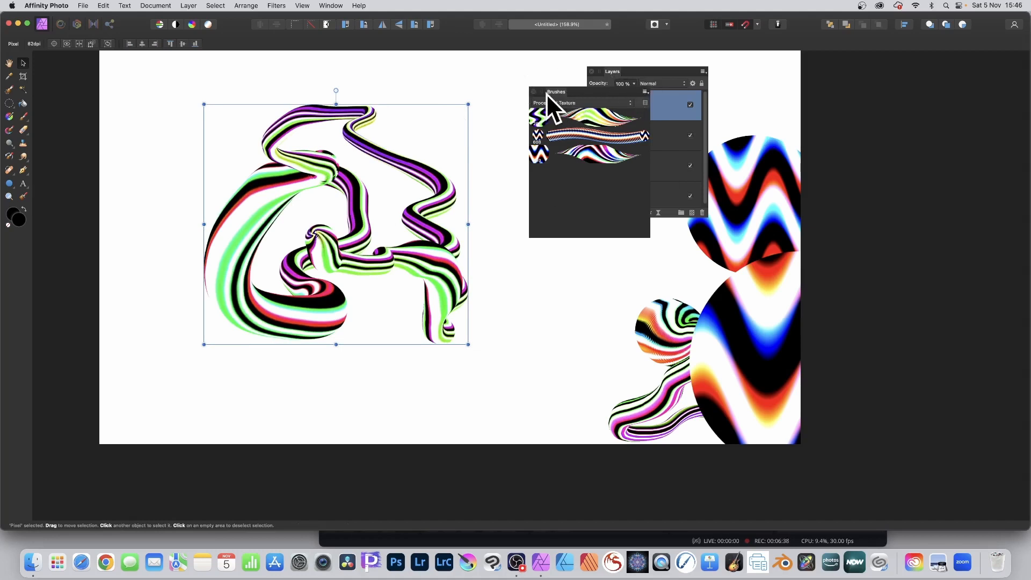
Step: Create a new brush from the selected ribbon shape, and move the ribbon over the wave circles at the canvas's right edge
click(646, 91)
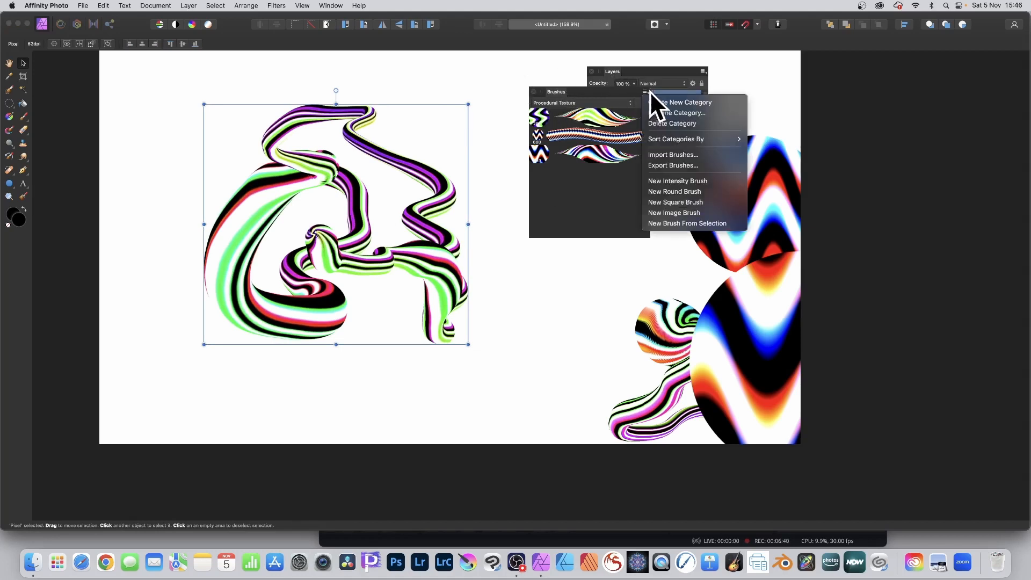
click(681, 226)
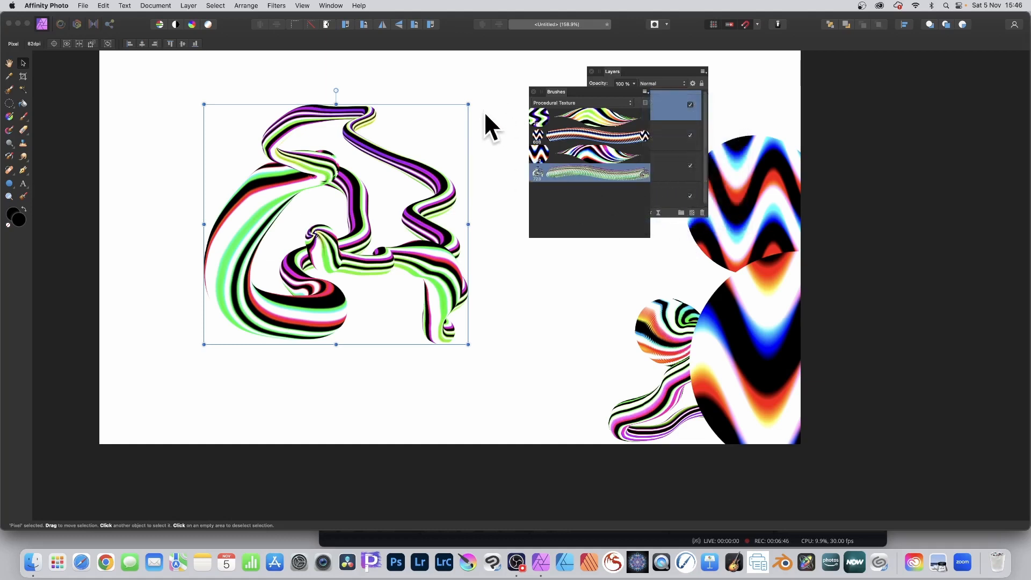
mouse_move(311, 159)
mouse_down()
mouse_move(772, 314)
mouse_move(775, 239)
mouse_up()
Step: Deselect the ribbon and add a new pixel layer
click(288, 115)
click(188, 6)
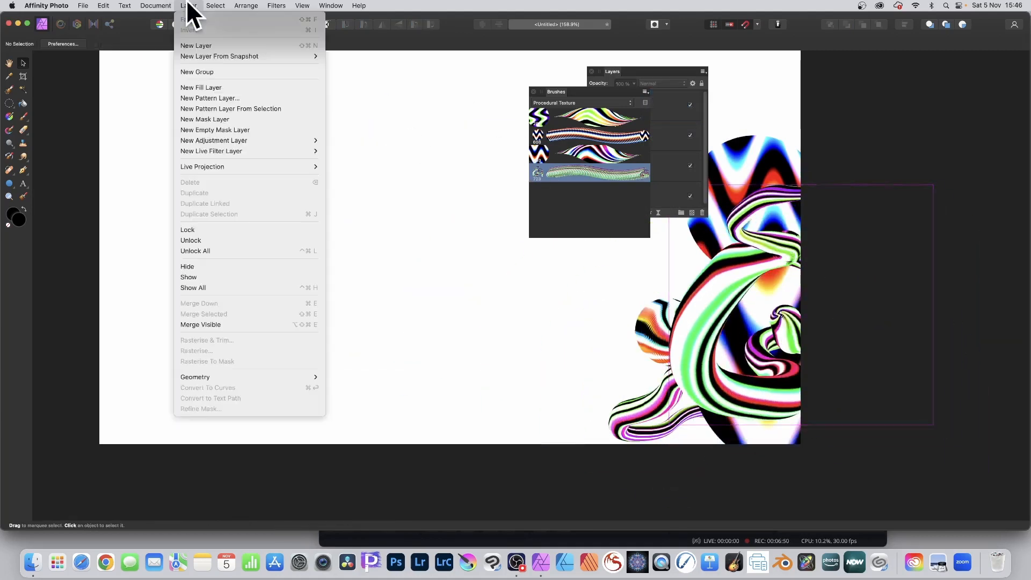
click(195, 46)
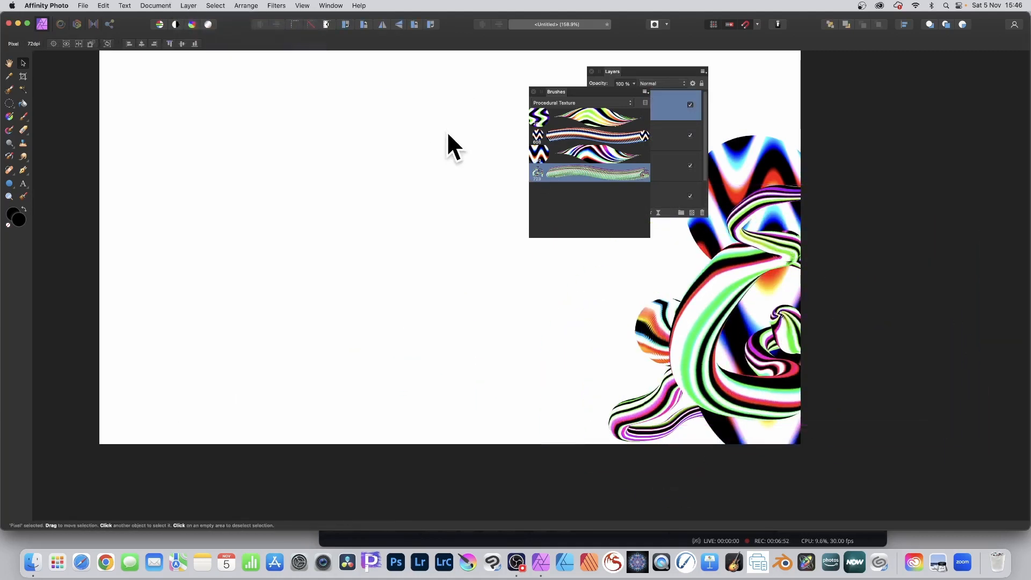
Step: Open the new ribbon brush for editing and set its spacing to 1%
double_click(572, 170)
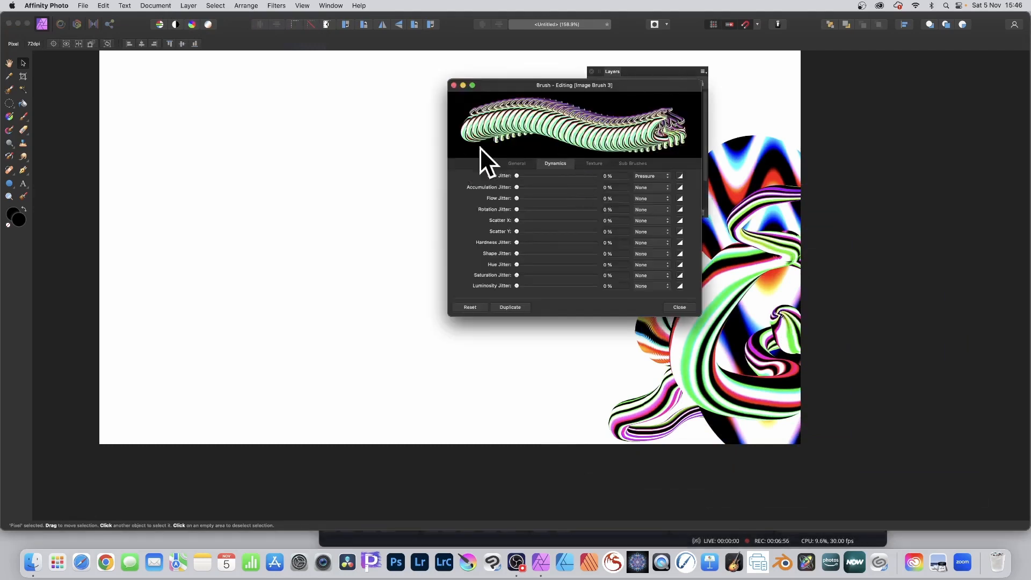
click(518, 164)
mouse_move(520, 207)
mouse_down()
mouse_move(536, 208)
mouse_move(498, 205)
mouse_up()
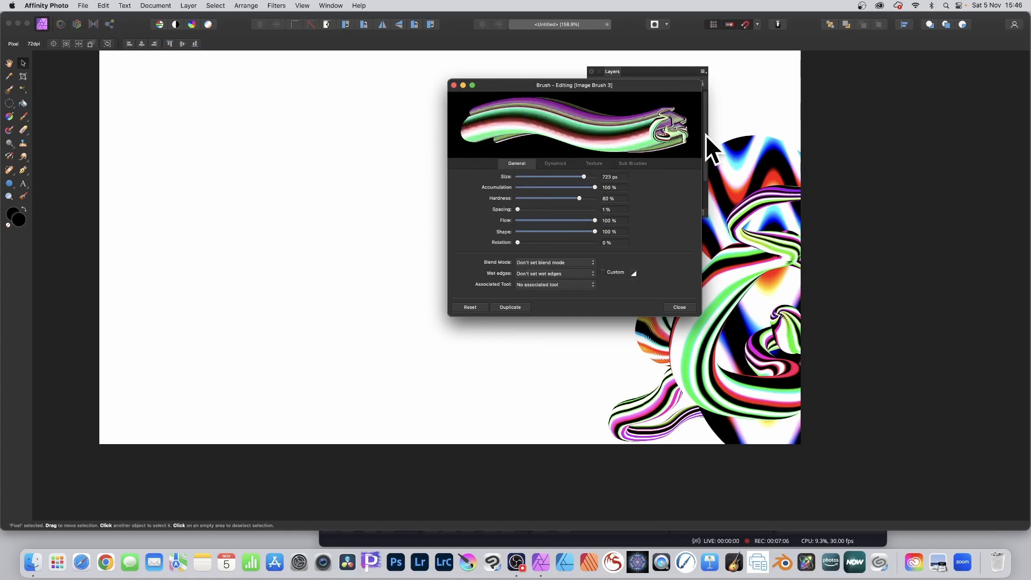
mouse_move(520, 241)
mouse_down()
mouse_move(588, 244)
mouse_move(479, 240)
mouse_up()
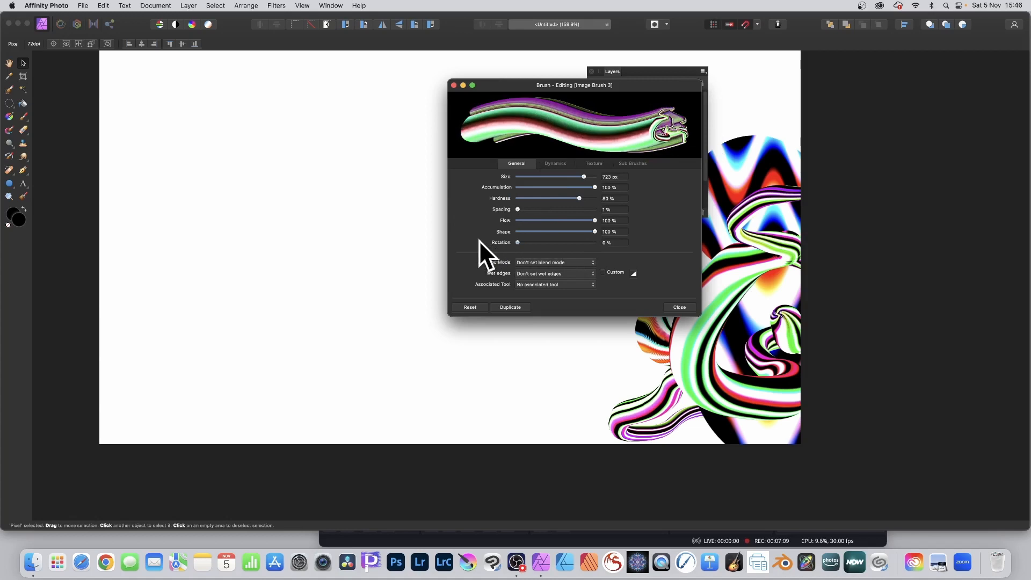
Step: Set the ribbon brush's Hue Jitter to 100%, controlled by Pressure
click(553, 163)
drag(520, 262, 604, 264)
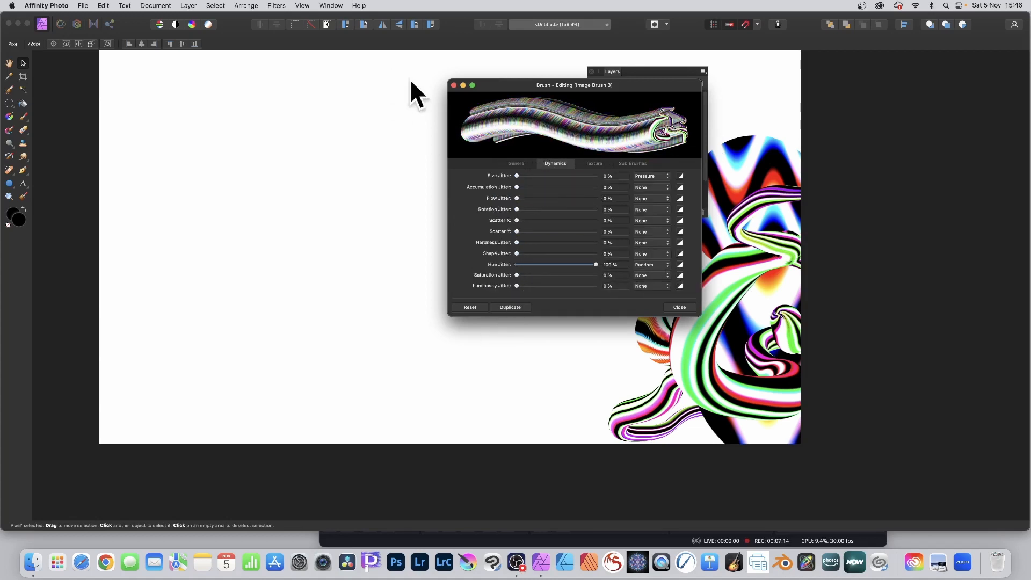
click(652, 264)
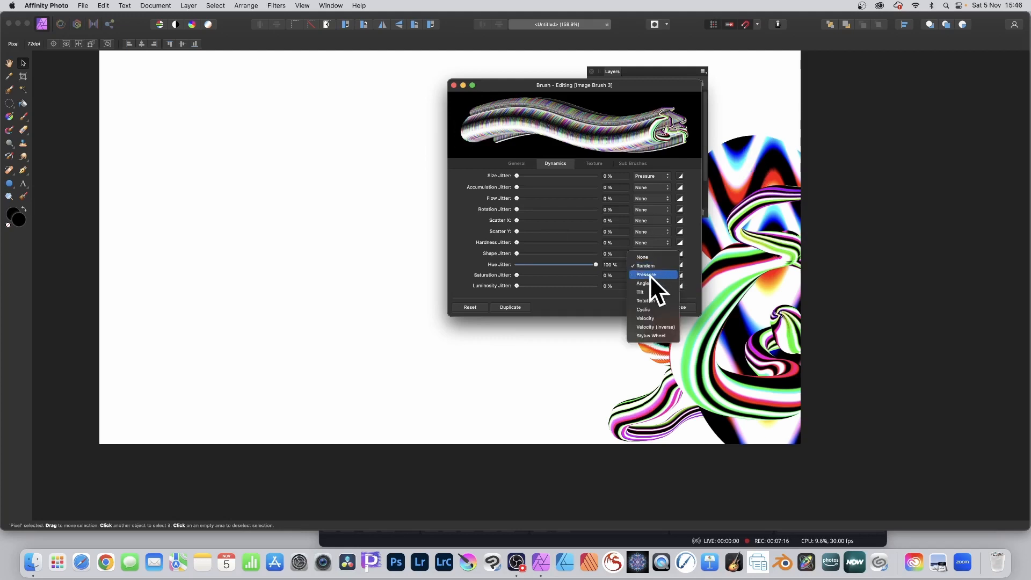
click(648, 273)
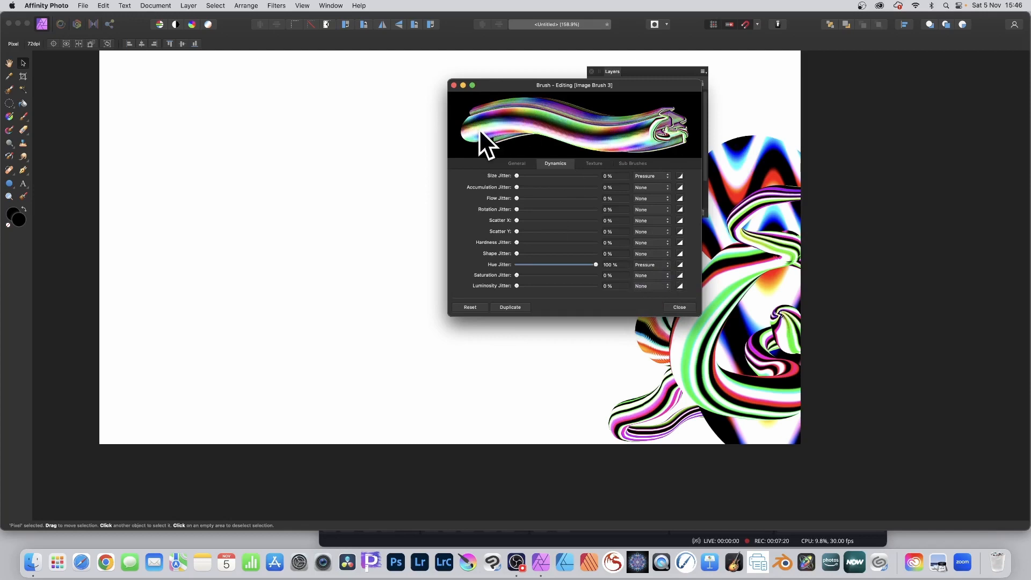
Step: Set the brush's Rotation Jitter to 100% with Pressure control and its Size Jitter to 83%, and finish editing
drag(517, 209, 640, 209)
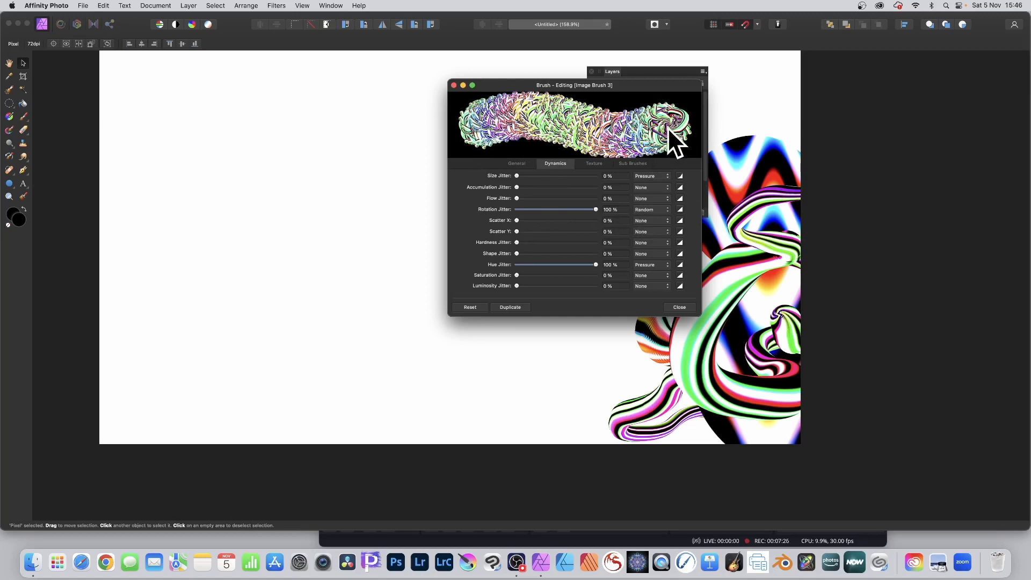
click(656, 208)
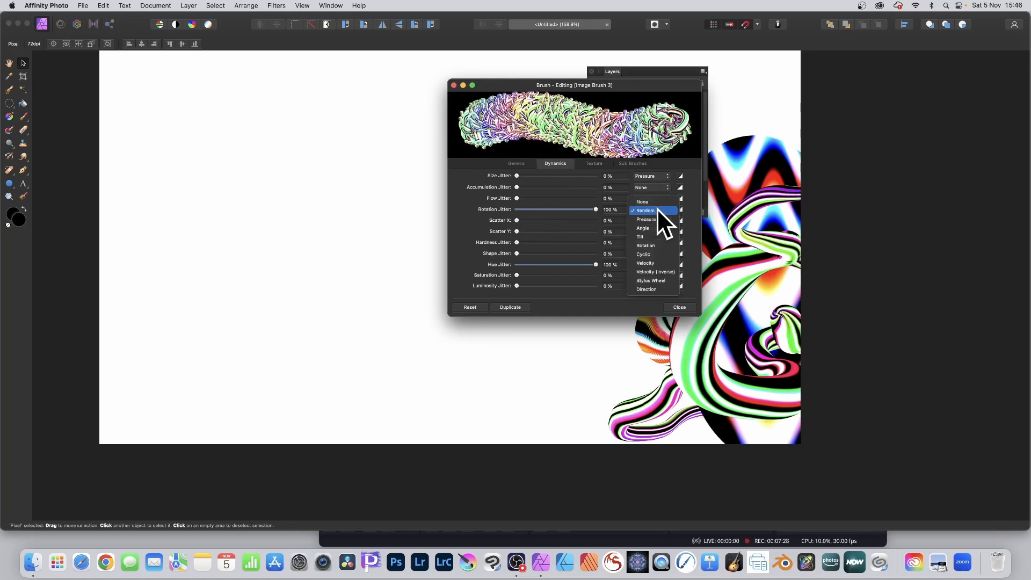
click(652, 217)
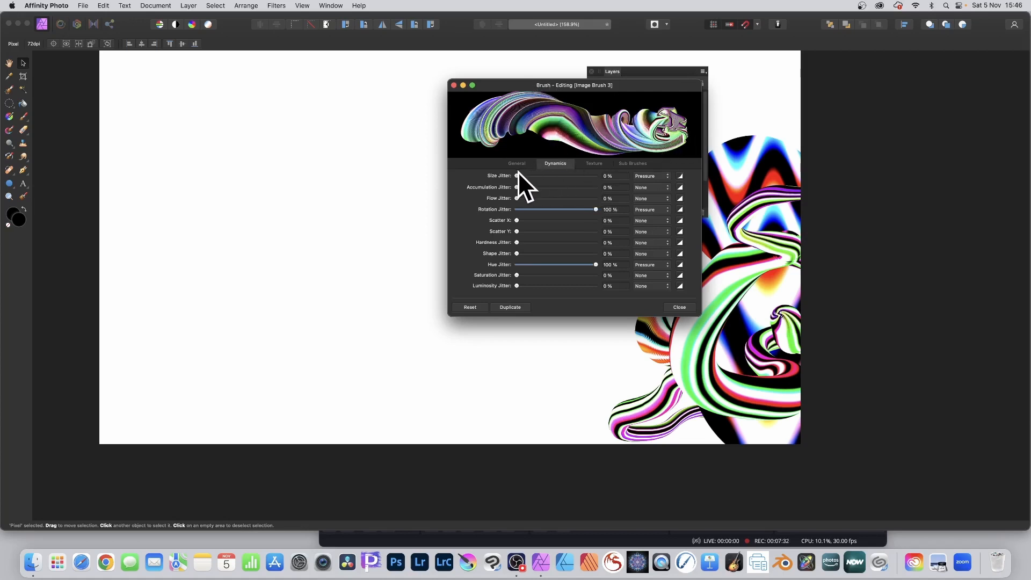
drag(517, 173, 582, 175)
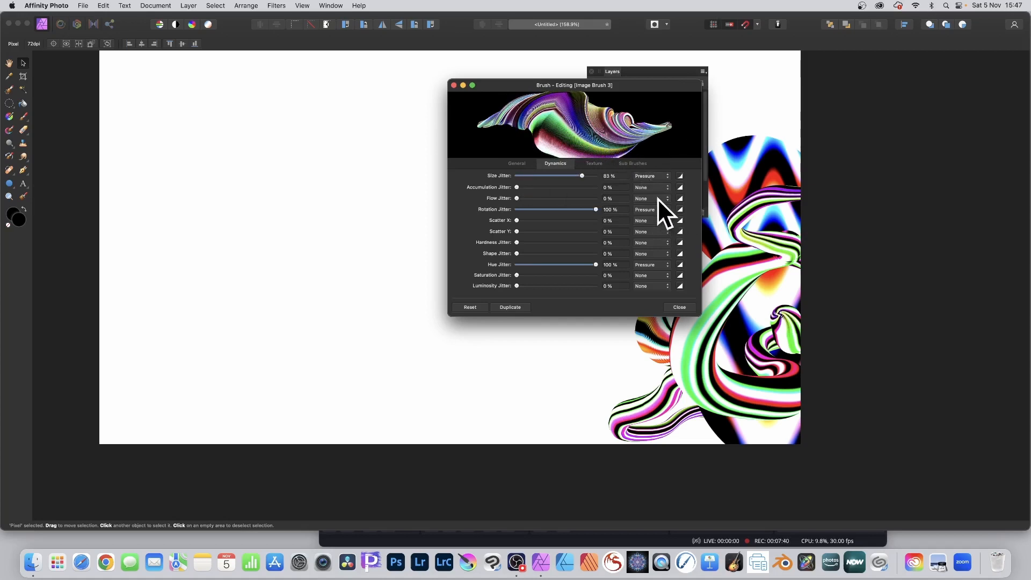
click(680, 307)
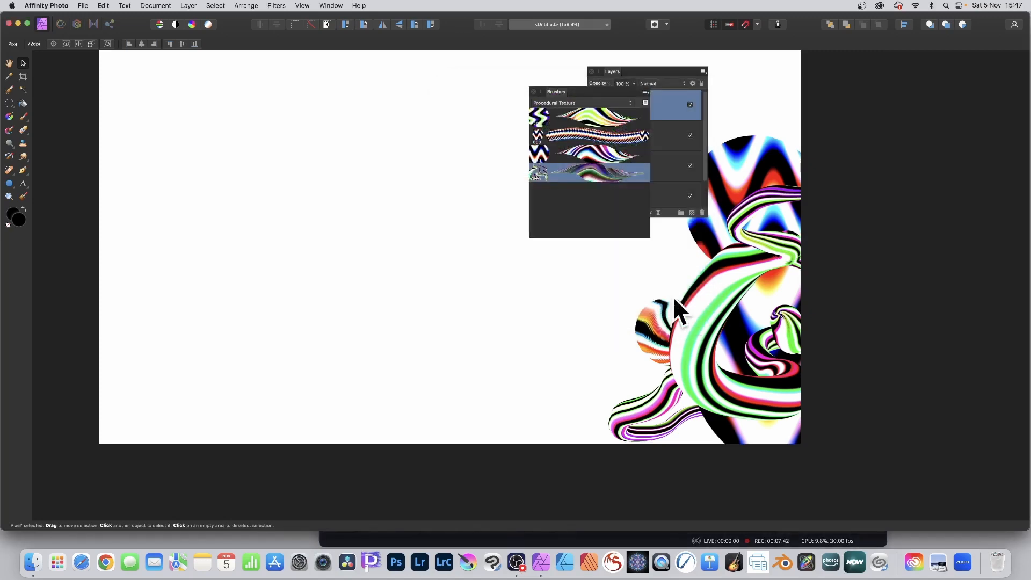
Step: Paint a large twisting multicoloured ribbon across the empty canvas area with the Paint Brush tool at a width of 340 px
click(23, 116)
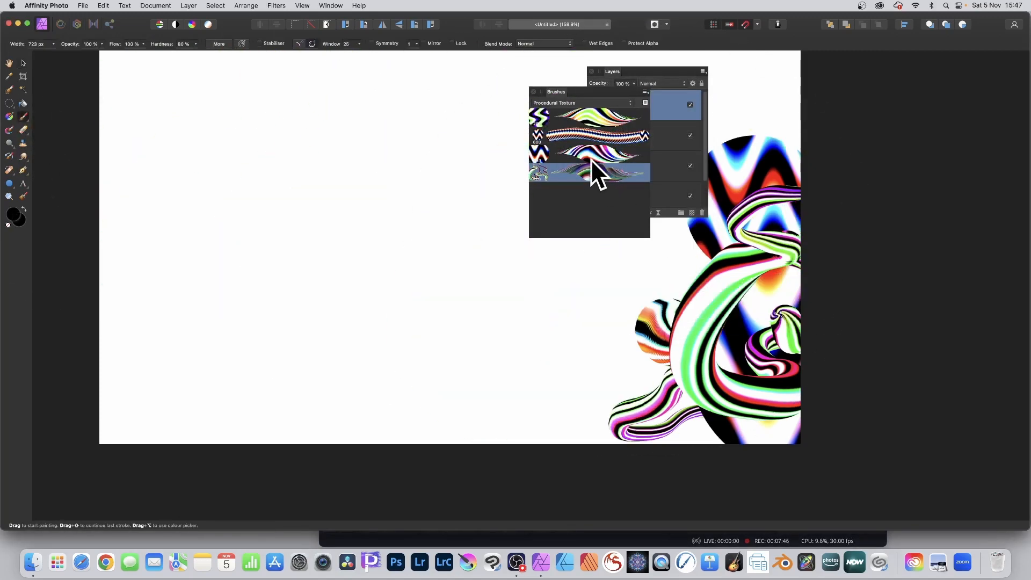
click(54, 43)
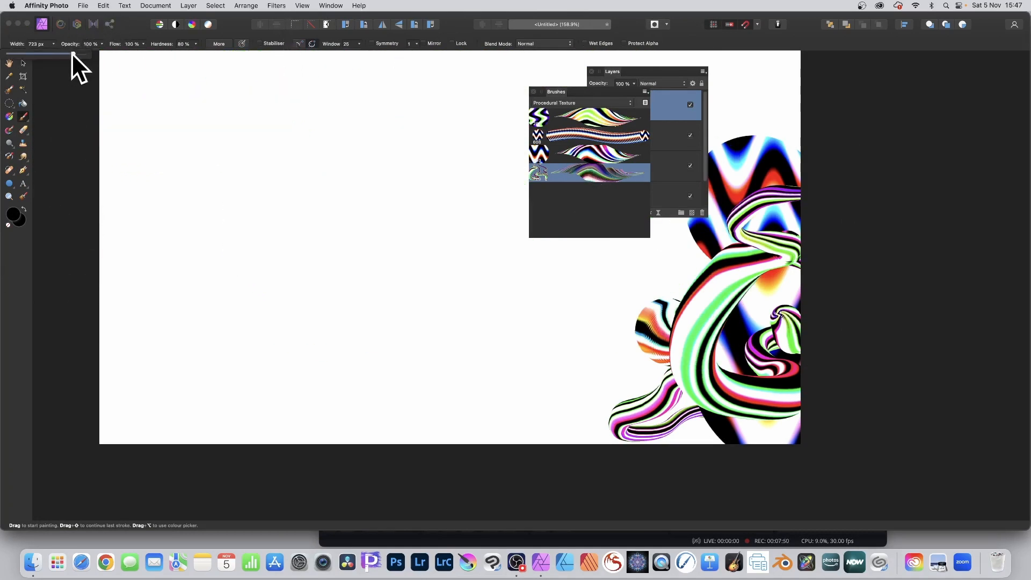
drag(72, 53, 61, 53)
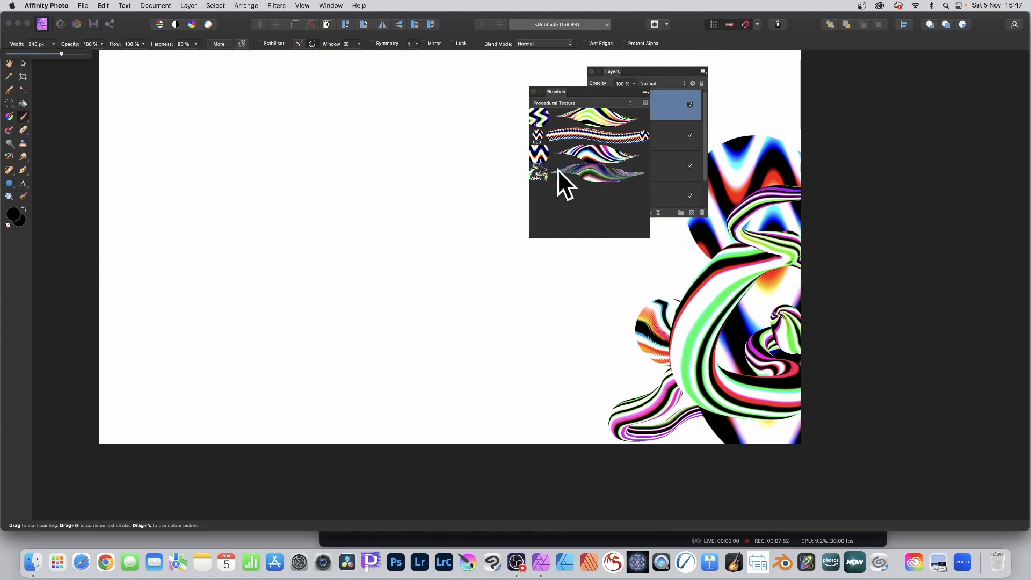
mouse_move(258, 170)
mouse_down()
mouse_move(318, 145)
mouse_move(364, 171)
mouse_move(432, 174)
mouse_move(489, 194)
mouse_move(507, 331)
mouse_move(432, 319)
mouse_move(359, 334)
mouse_move(381, 263)
mouse_move(289, 282)
mouse_move(350, 228)
mouse_move(371, 152)
mouse_move(428, 105)
mouse_move(450, 199)
mouse_move(409, 225)
mouse_move(470, 127)
mouse_move(475, 91)
mouse_move(502, 92)
mouse_up()
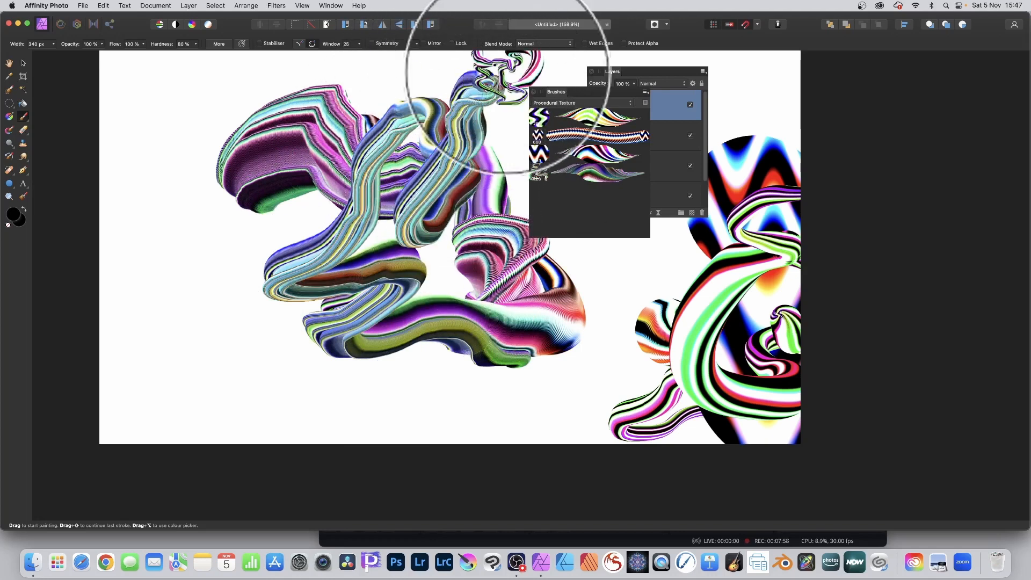
Step: Move the newly painted shape left and slightly down, fully into the empty canvas area, and create a new brush from it
click(23, 63)
drag(489, 187, 404, 161)
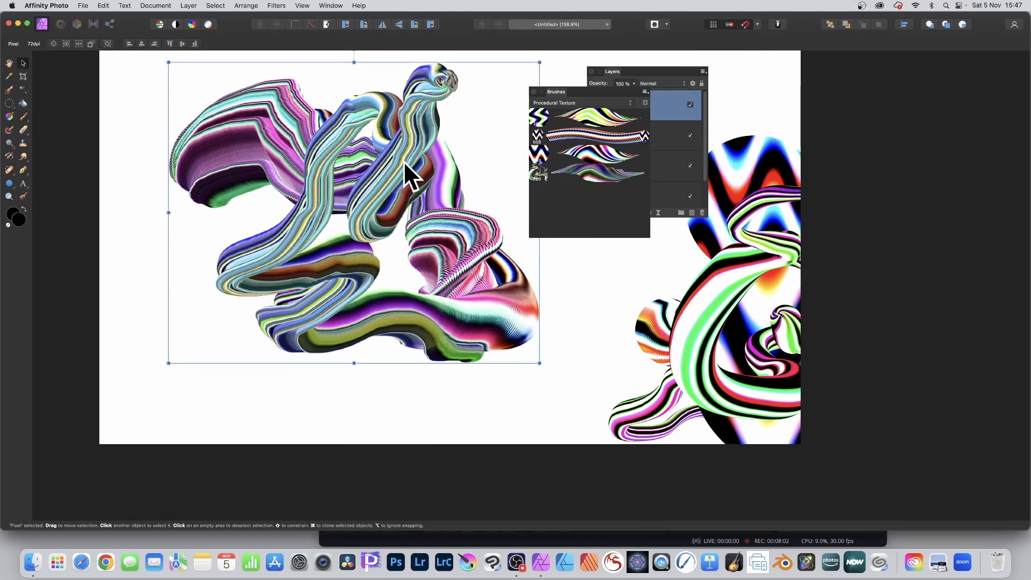
click(645, 92)
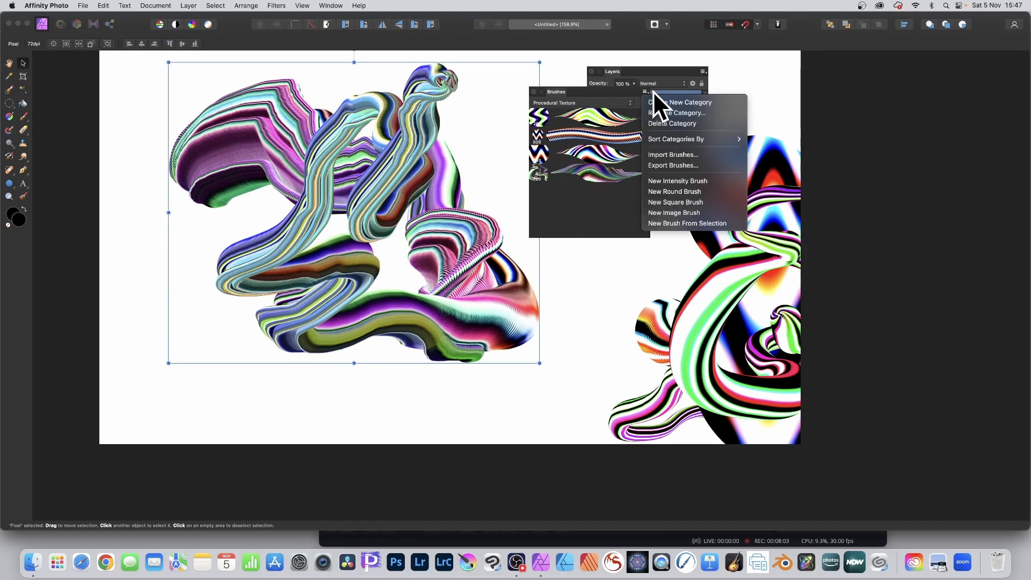
click(685, 225)
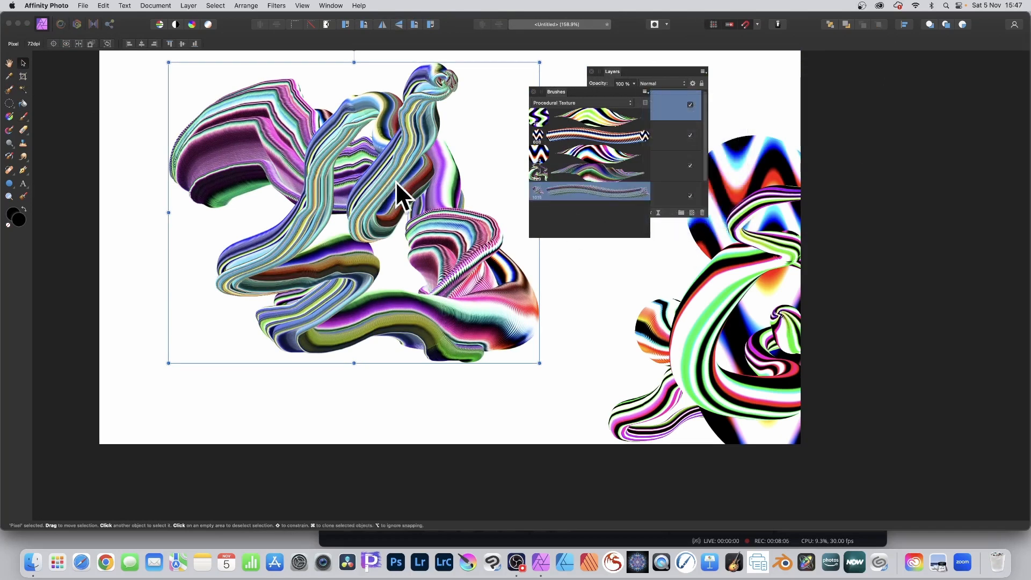